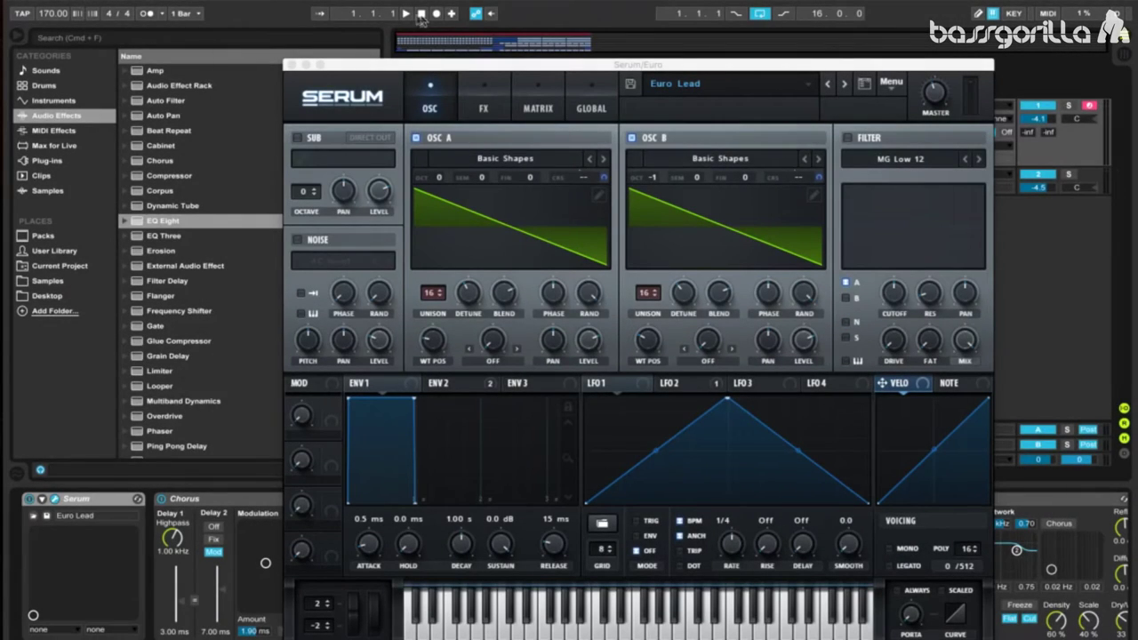
Audition the Euro Lead sound, then reset Serum to an Init patch
left_click(406, 15)
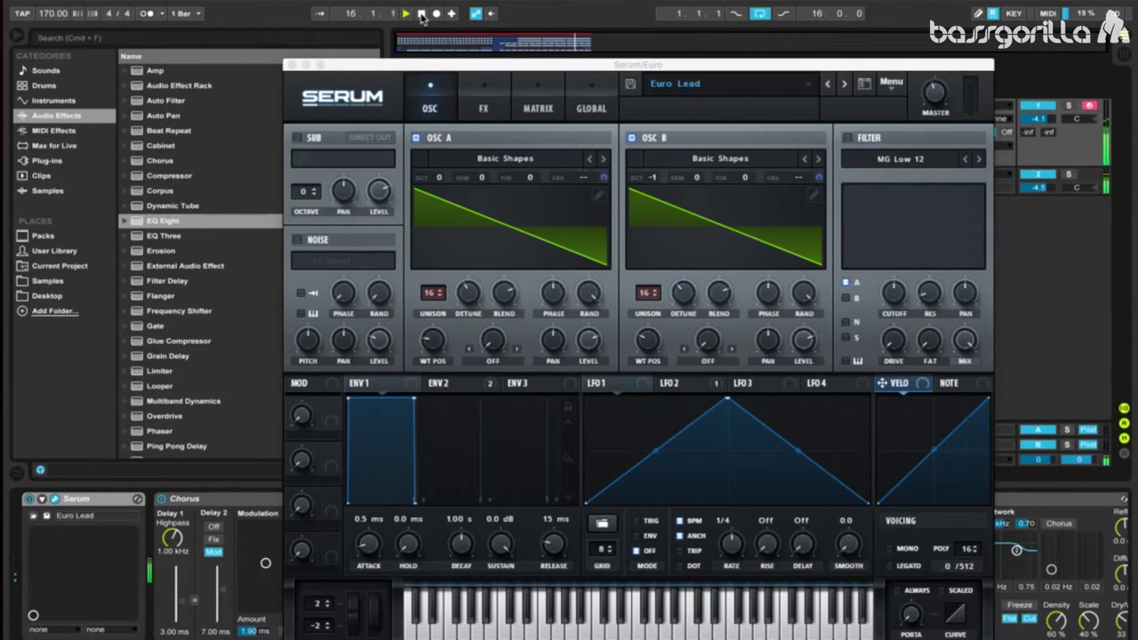
left_click(422, 14)
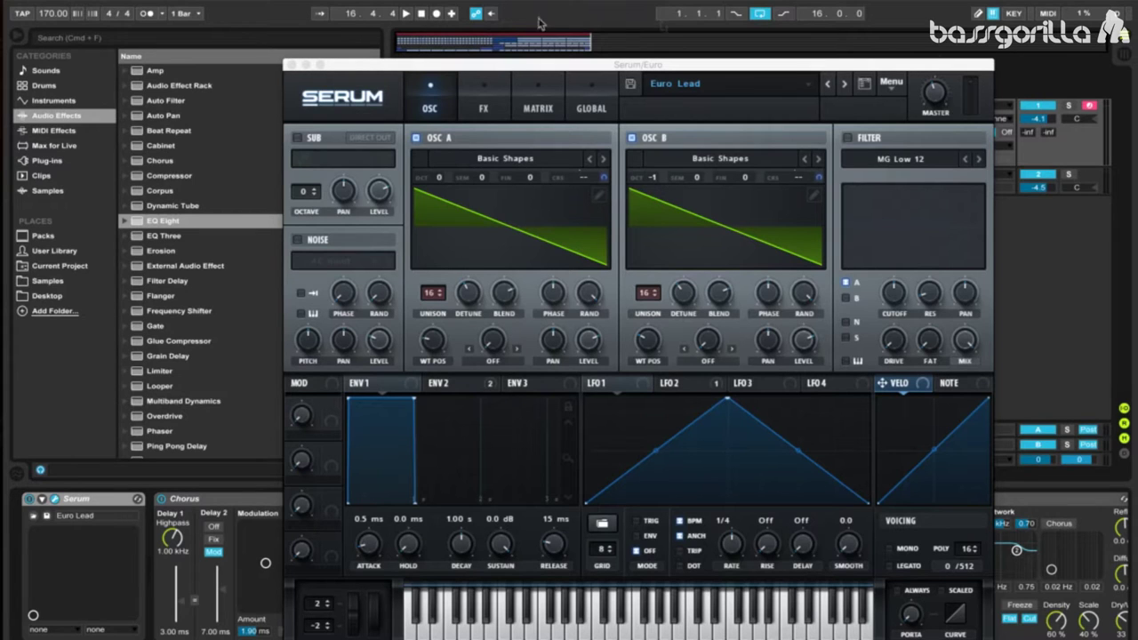
left_click(892, 86)
left_click(907, 156)
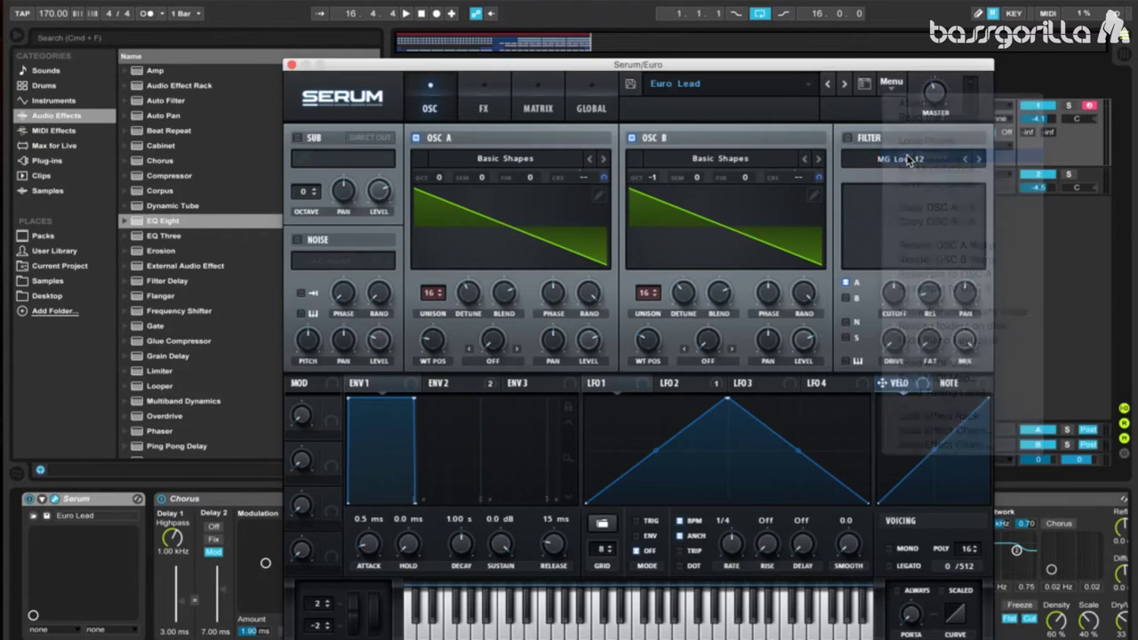
Delete the Chorus, Reverb and EQ Eight effects that follow Serum
left_click(198, 501)
key("Delete")
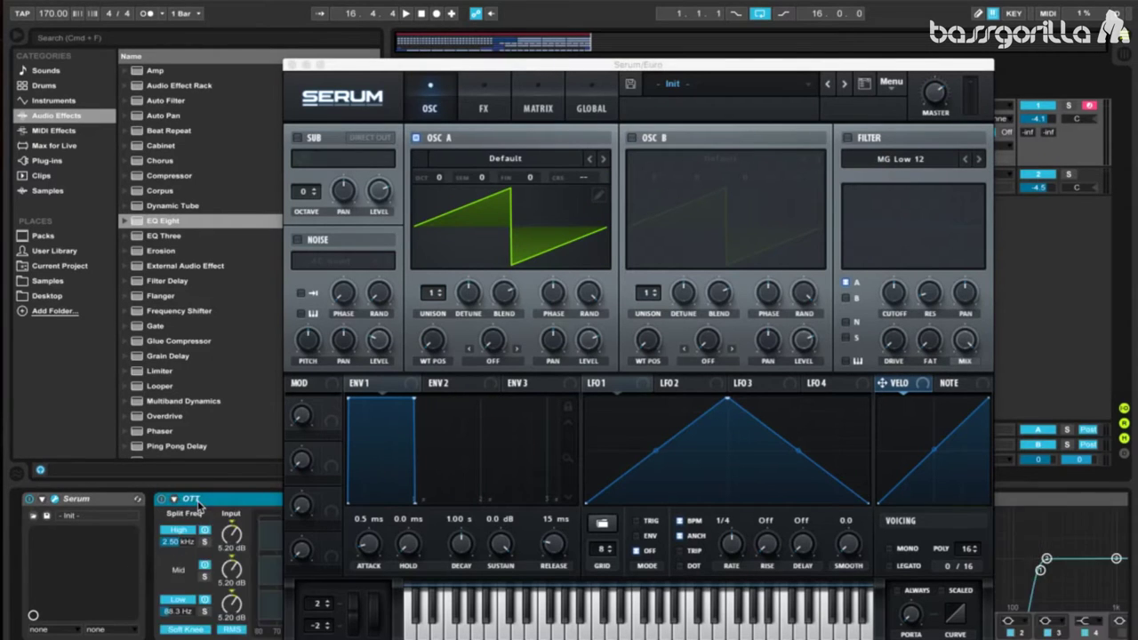
key("Delete")
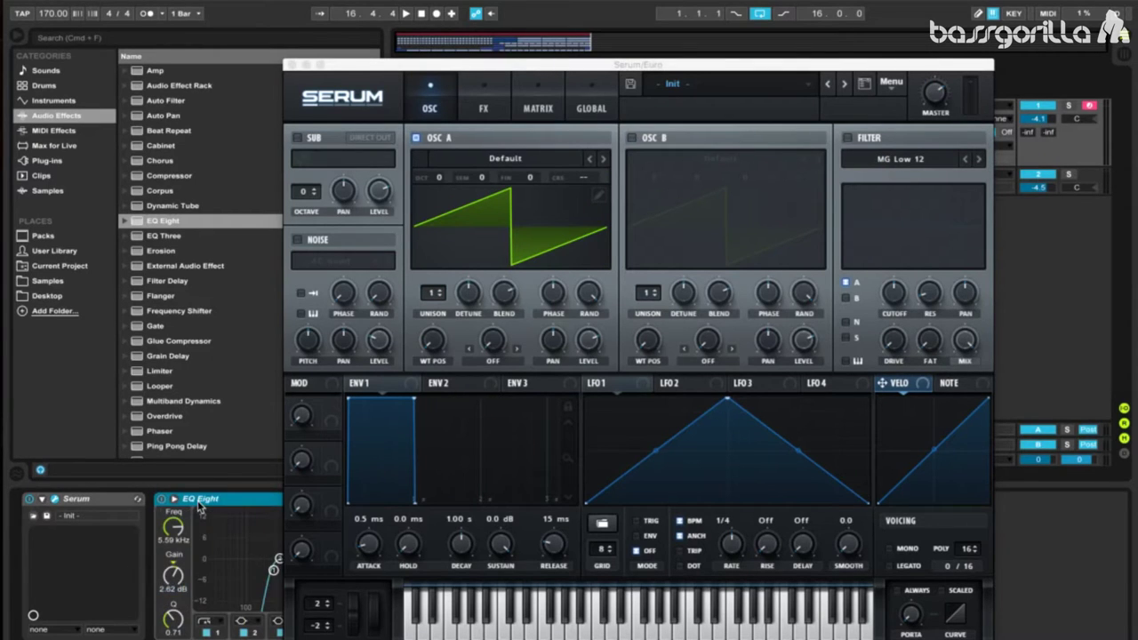
key("Delete")
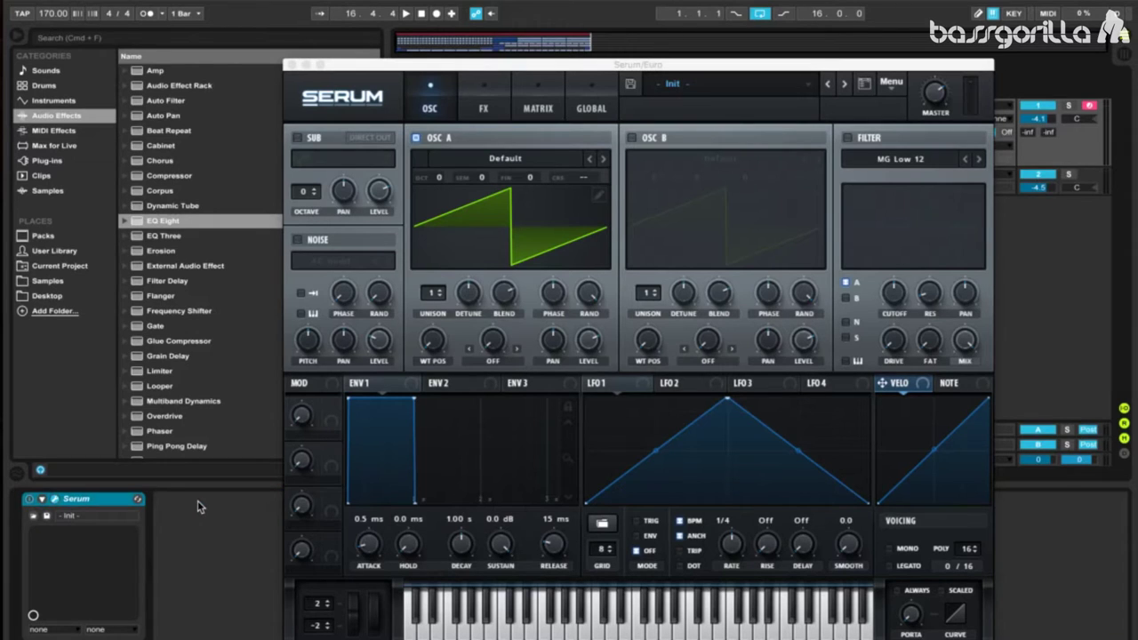
Load Analog Basic Shapes into OSC A as a saw with 16 detuned unison voices
left_click(513, 162)
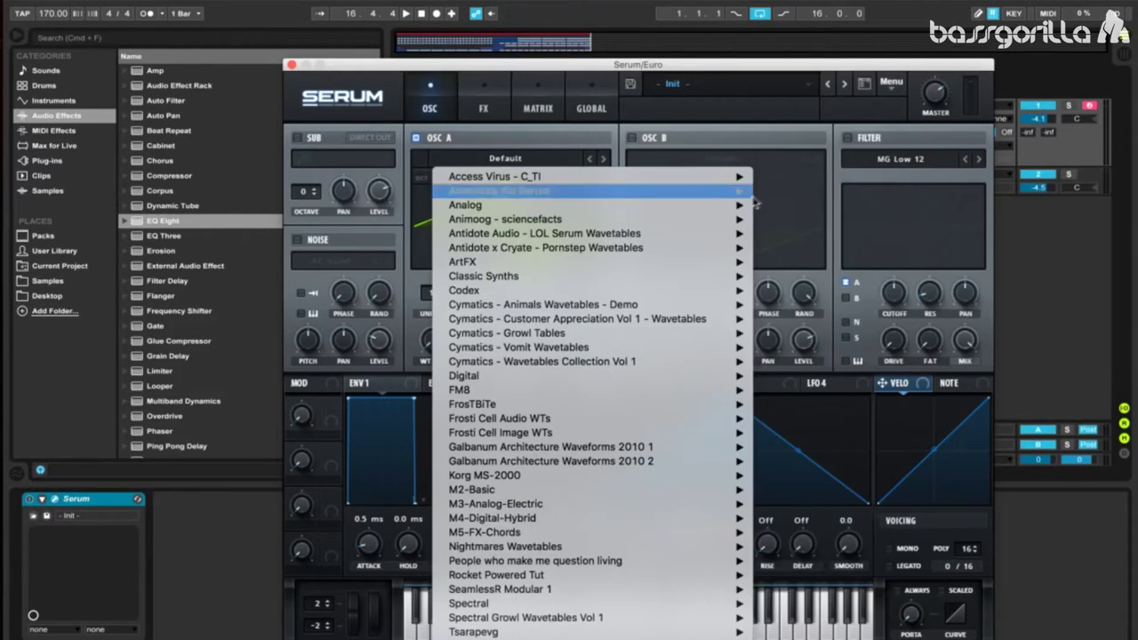
mouse_move(711, 205)
left_click(800, 148)
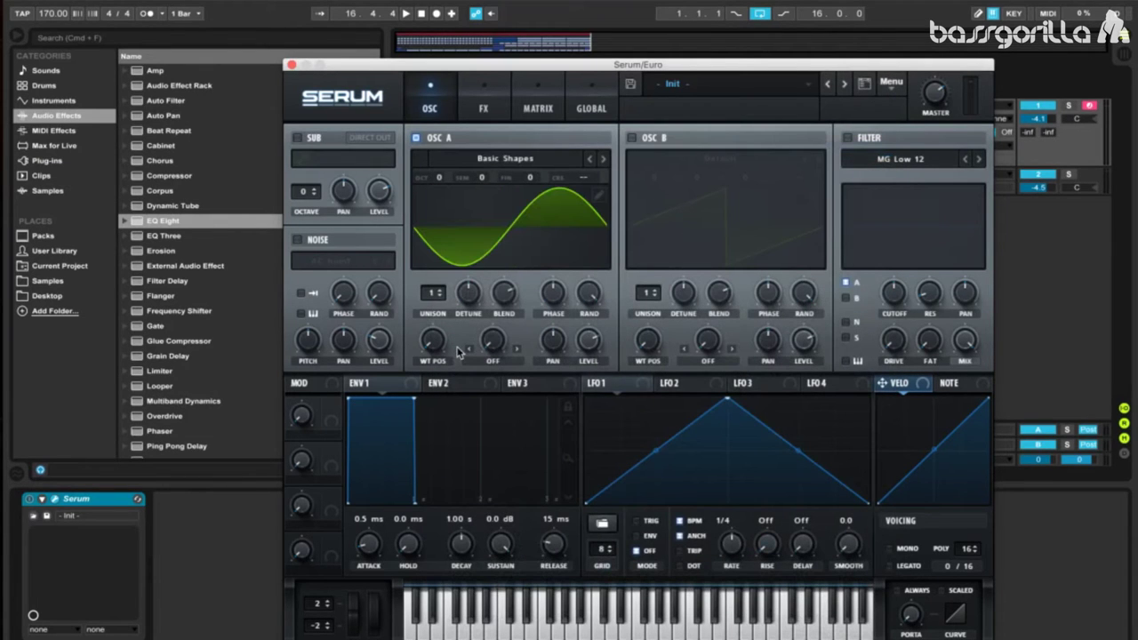
left_click_drag(432, 342, 435, 320)
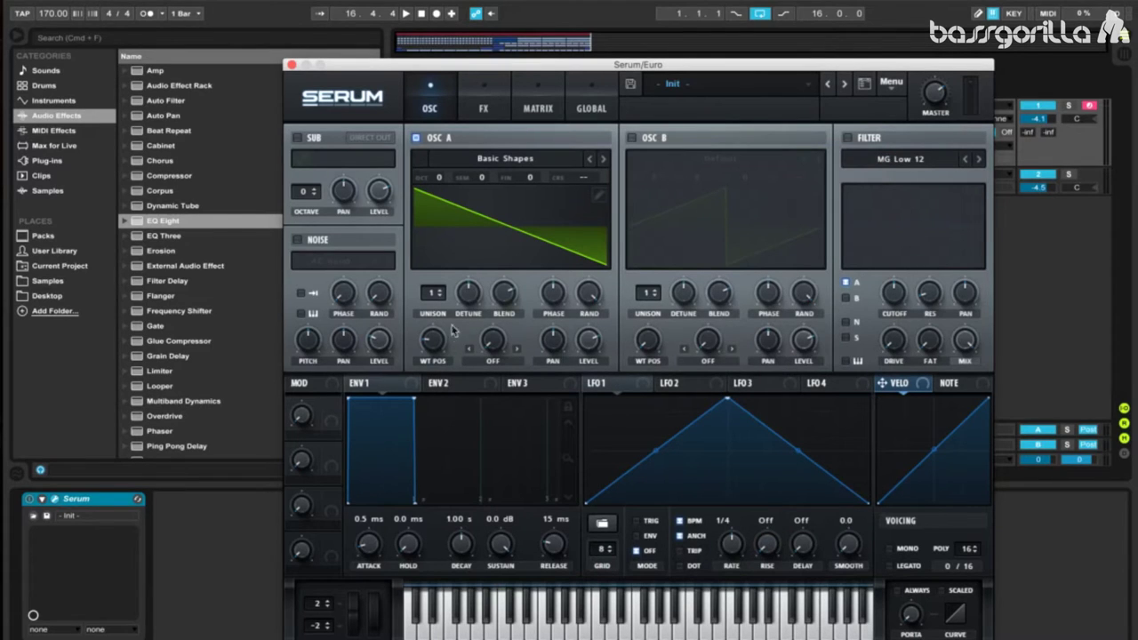
left_click_drag(433, 293, 464, 397)
mouse_move(469, 301)
left_mouse_down()
mouse_move(465, 326)
mouse_move(463, 311)
left_mouse_up()
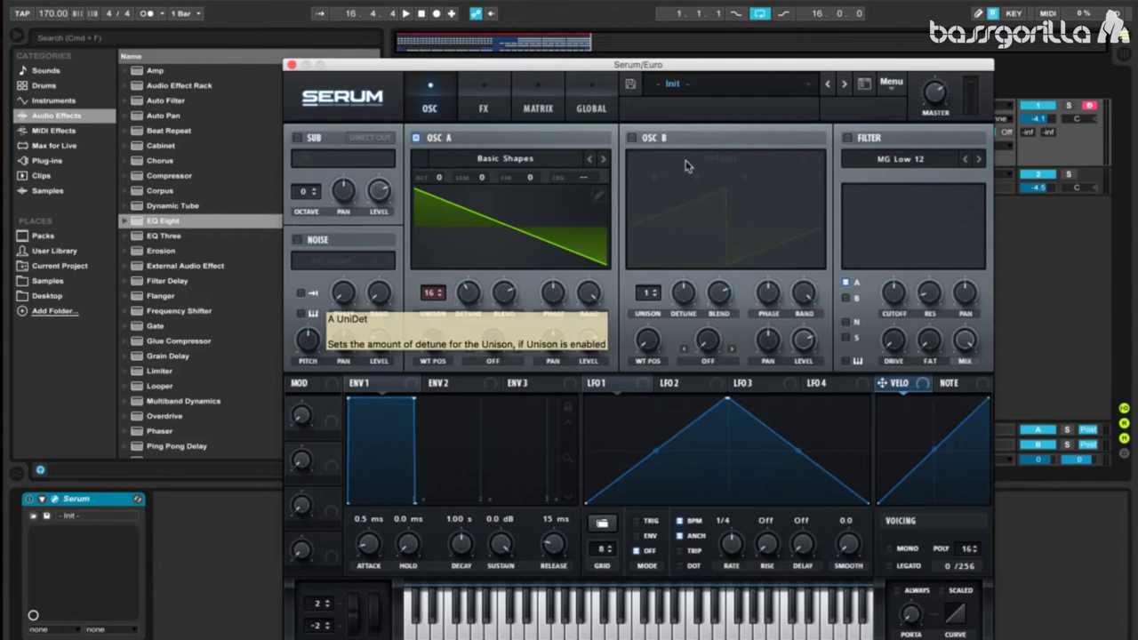
Switch on OSC B and load Basic Shapes, morphed to a saw
left_click(633, 139)
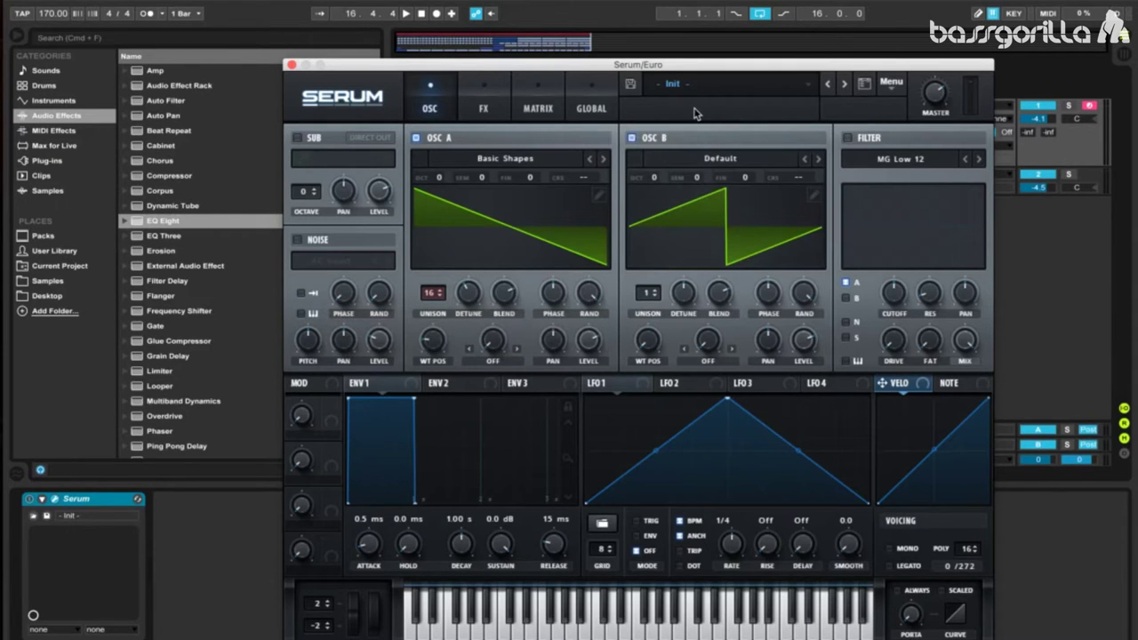
left_click(688, 162)
mouse_move(698, 204)
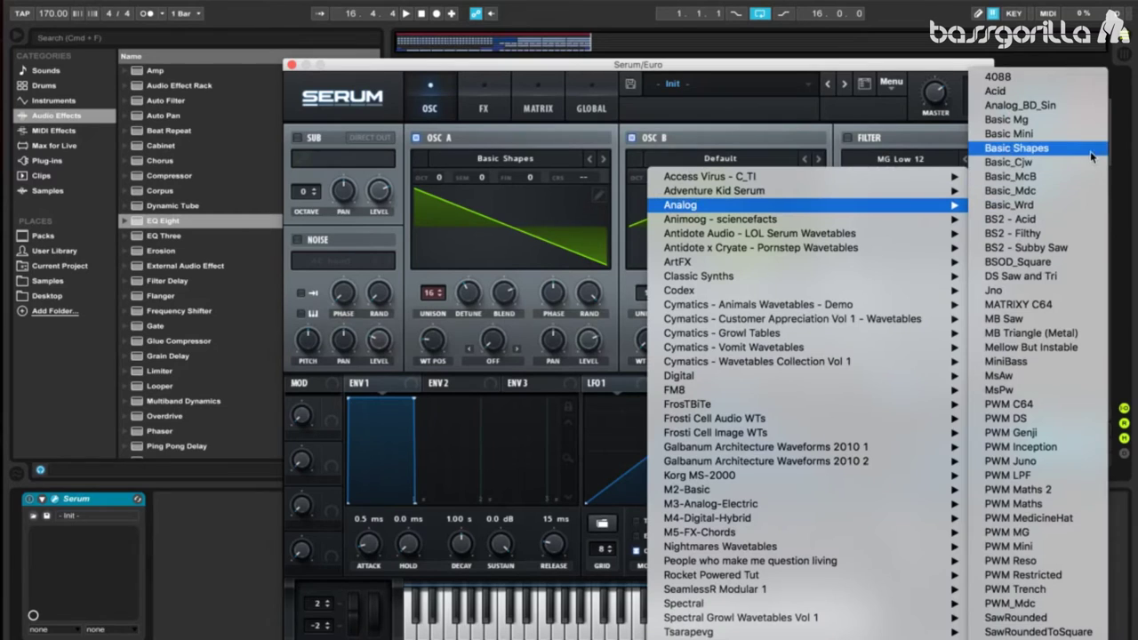
left_click(1007, 148)
left_click_drag(647, 340, 646, 240)
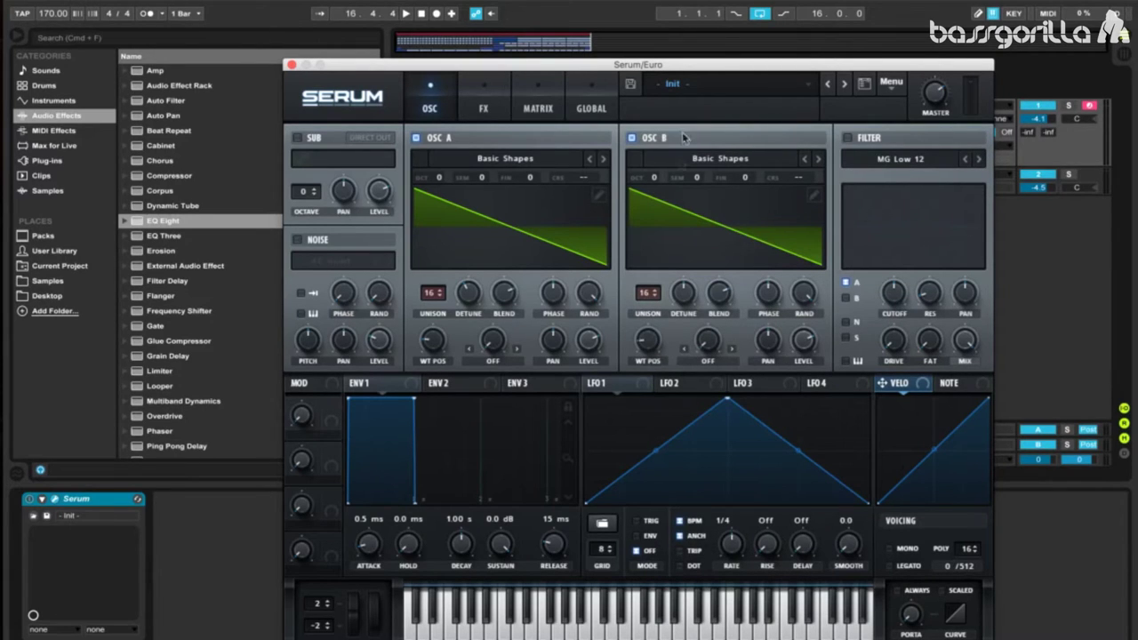
Fine-tune OSC B's unison detune, then select the ENV 2 tab
mouse_move(682, 307)
scroll(682, 307, "down", 2)
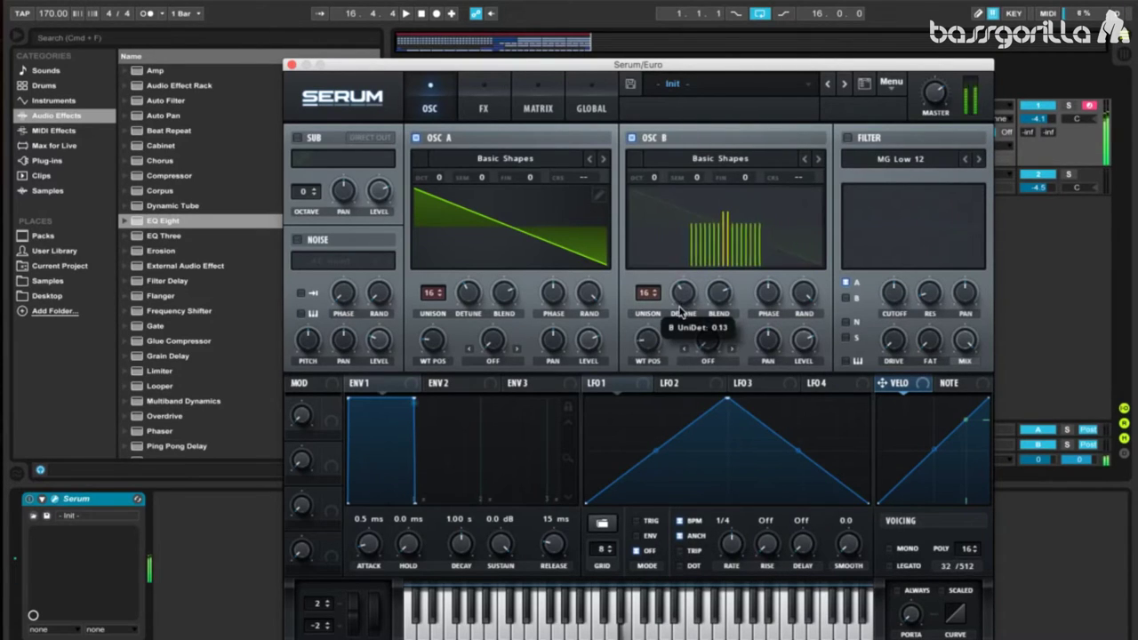
scroll(681, 306, "down", 2)
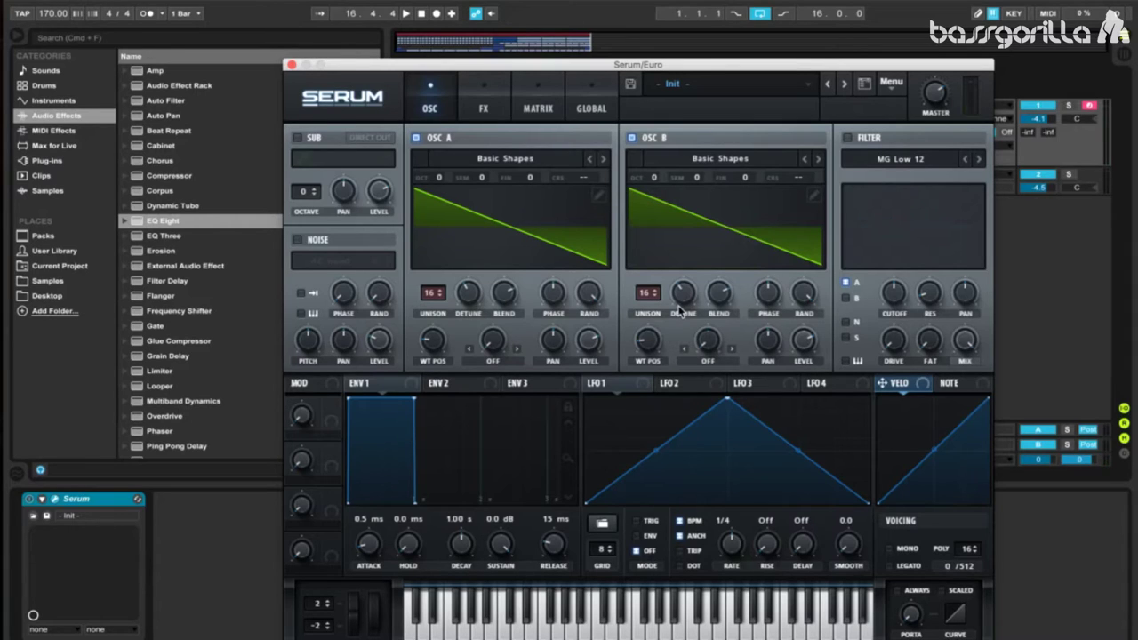
mouse_move(940, 105)
left_click(442, 384)
Give ENV 2 a 36 ms attack, route it to both oscillators' coarse pitch, and drop OSC B an octave
left_click_drag(366, 547, 377, 535)
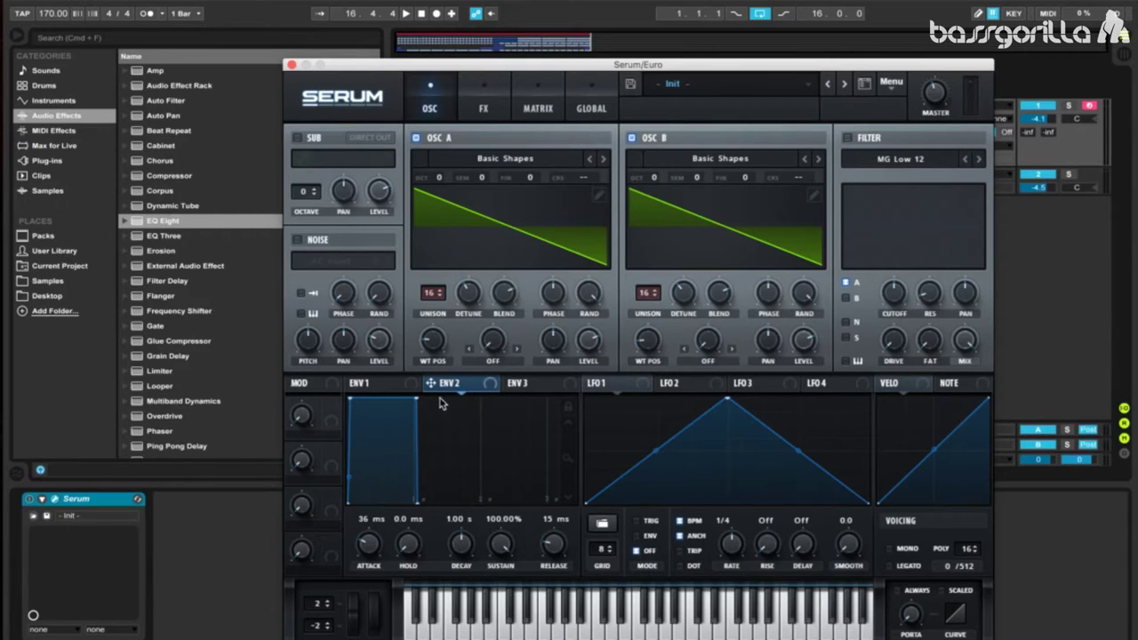
left_click_drag(430, 383, 583, 178)
left_click_drag(434, 384, 802, 188)
left_click_drag(653, 184, 647, 199)
Enable the multiband Compressor with 1.5 dB gain and threshold near -13.1 dB
left_click(491, 101)
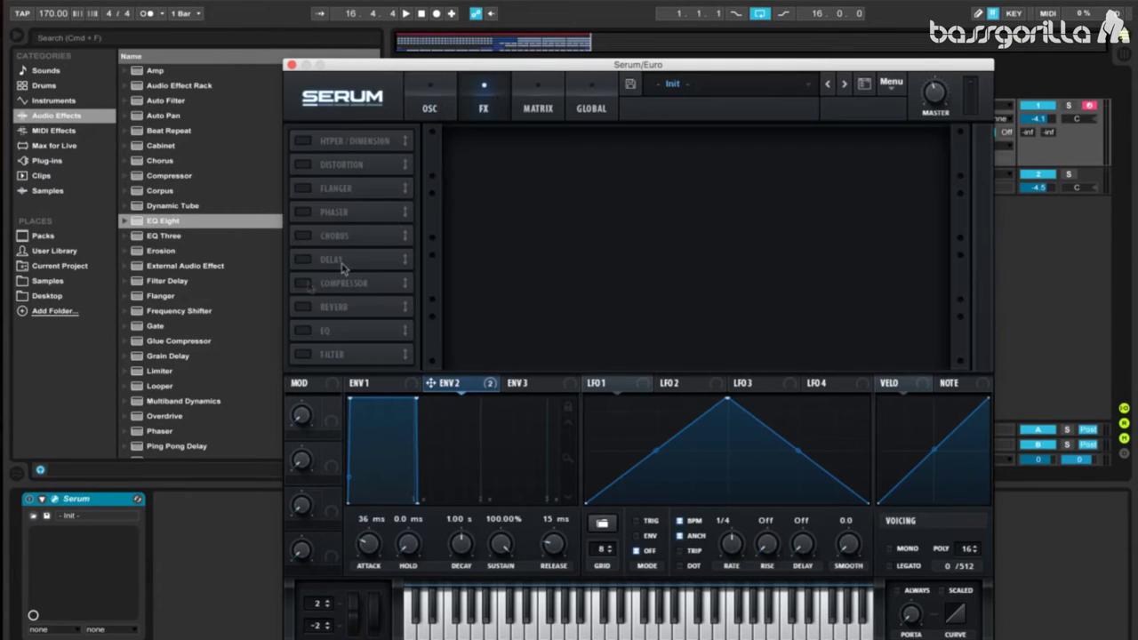
left_click(302, 282)
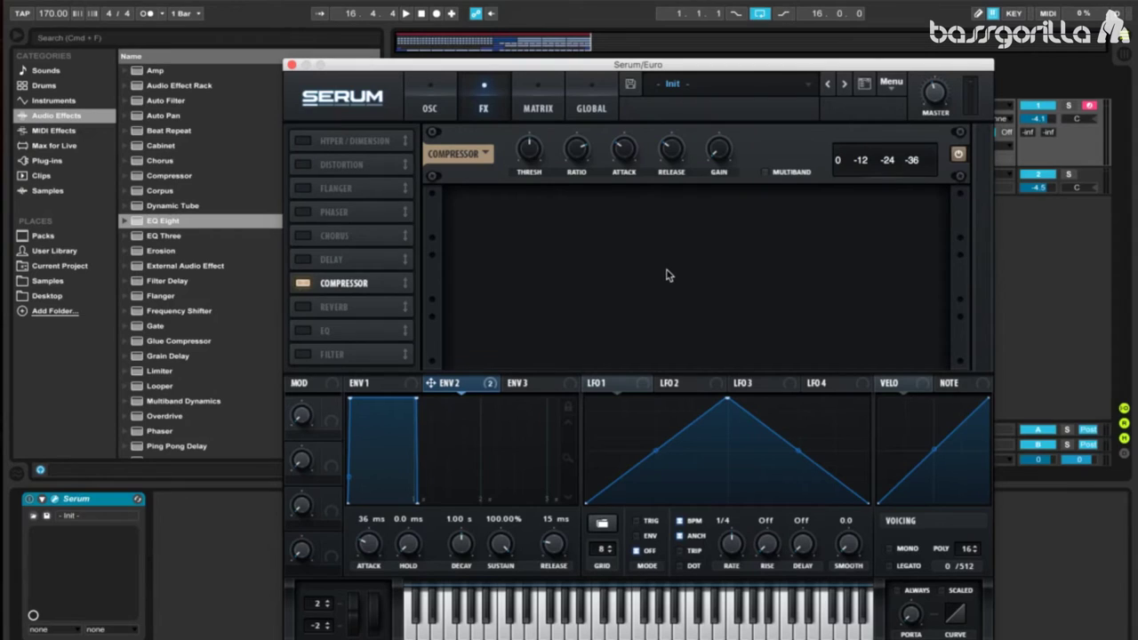
left_click(765, 172)
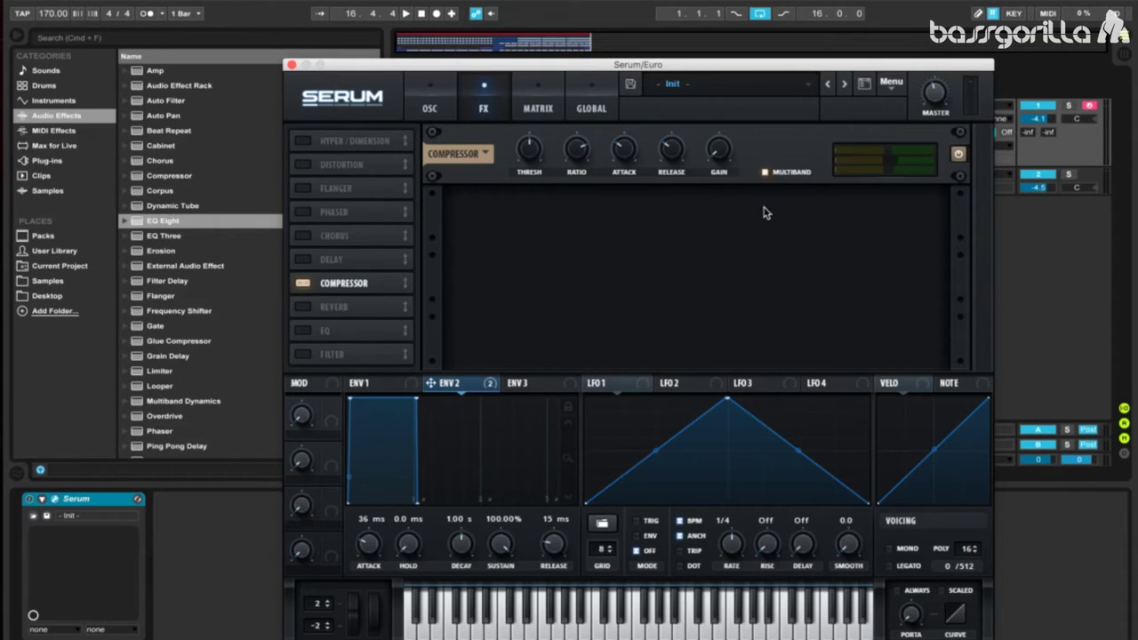
left_click_drag(724, 149, 723, 116)
left_click_drag(537, 157, 534, 172)
Set LFO 1 to a 1/64 rate and route it to Mast.Tun with a slightly deeper amount
left_click(601, 383)
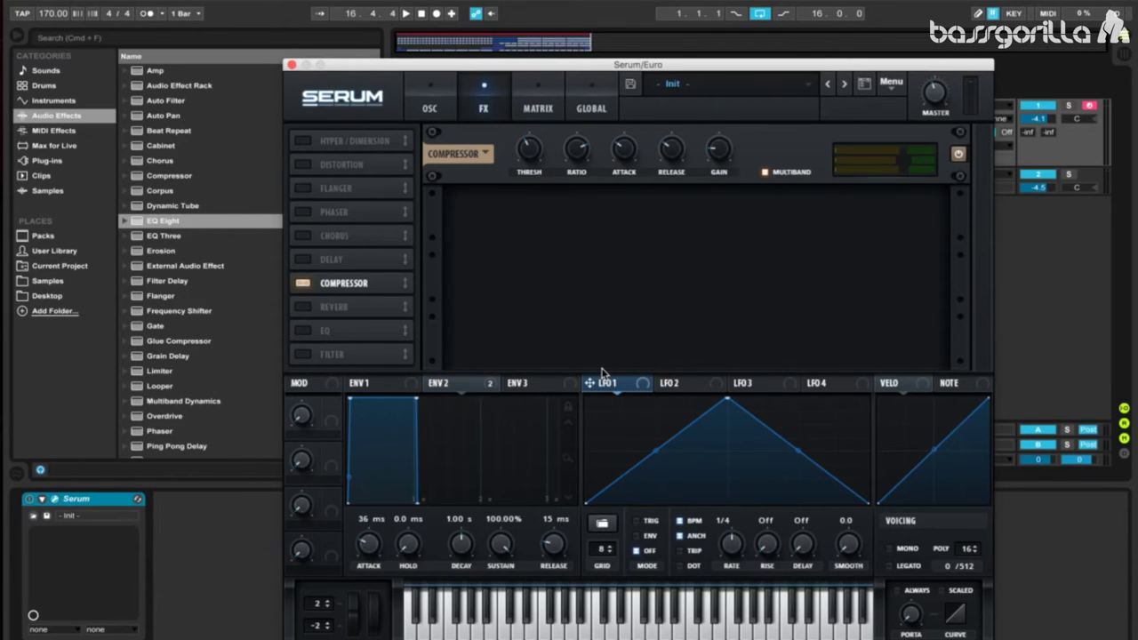
left_click_drag(732, 543, 746, 511)
mouse_move(658, 551)
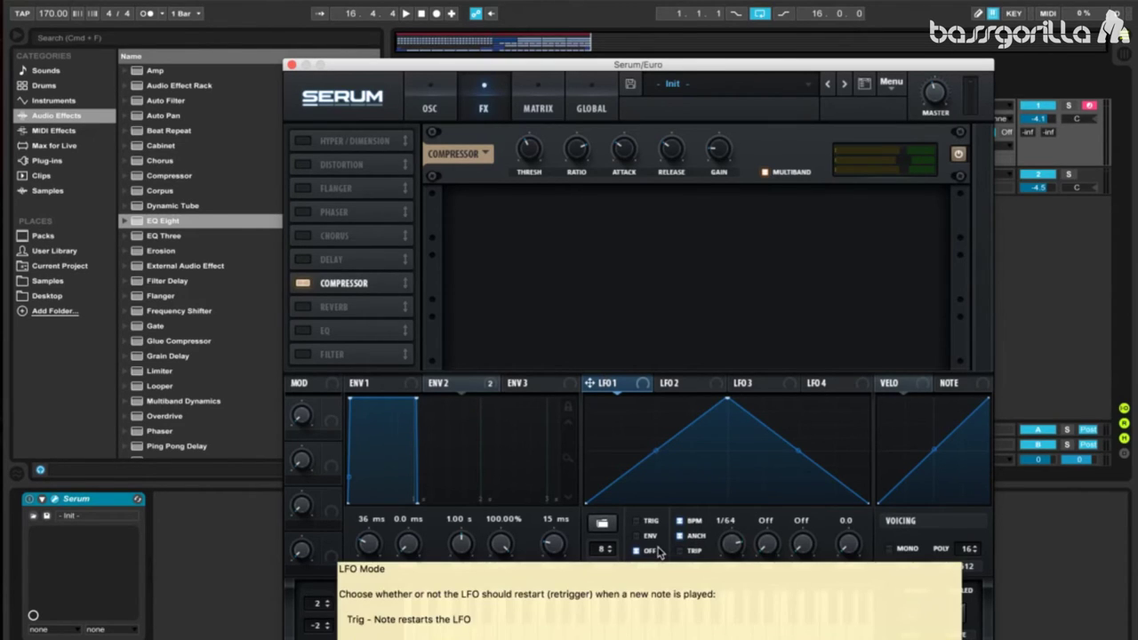
left_click(542, 102)
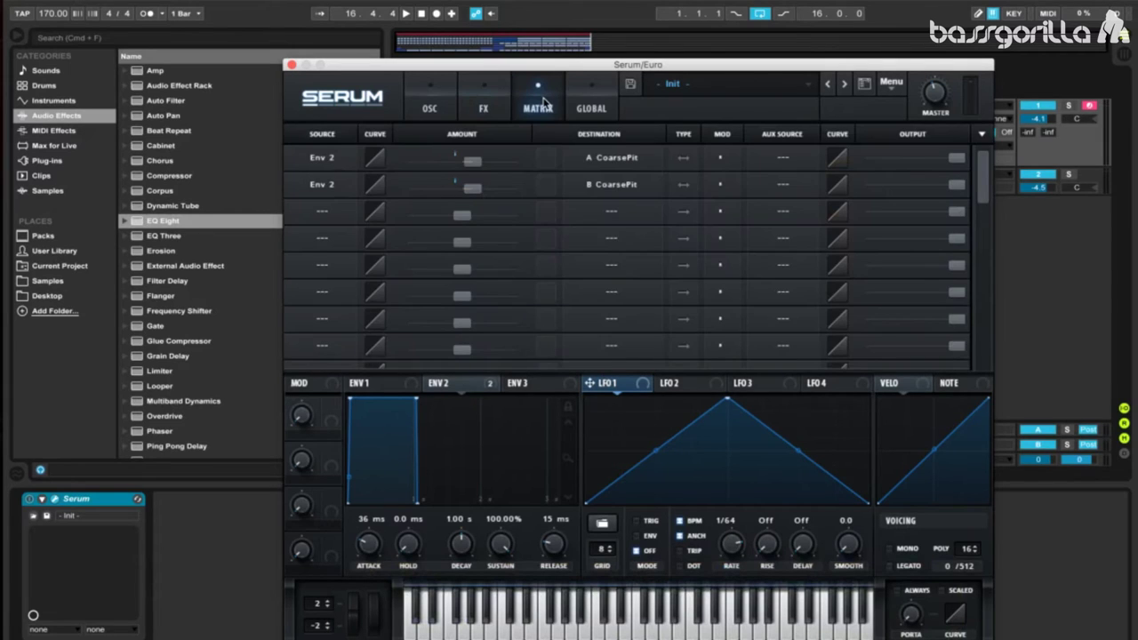
left_click(336, 210)
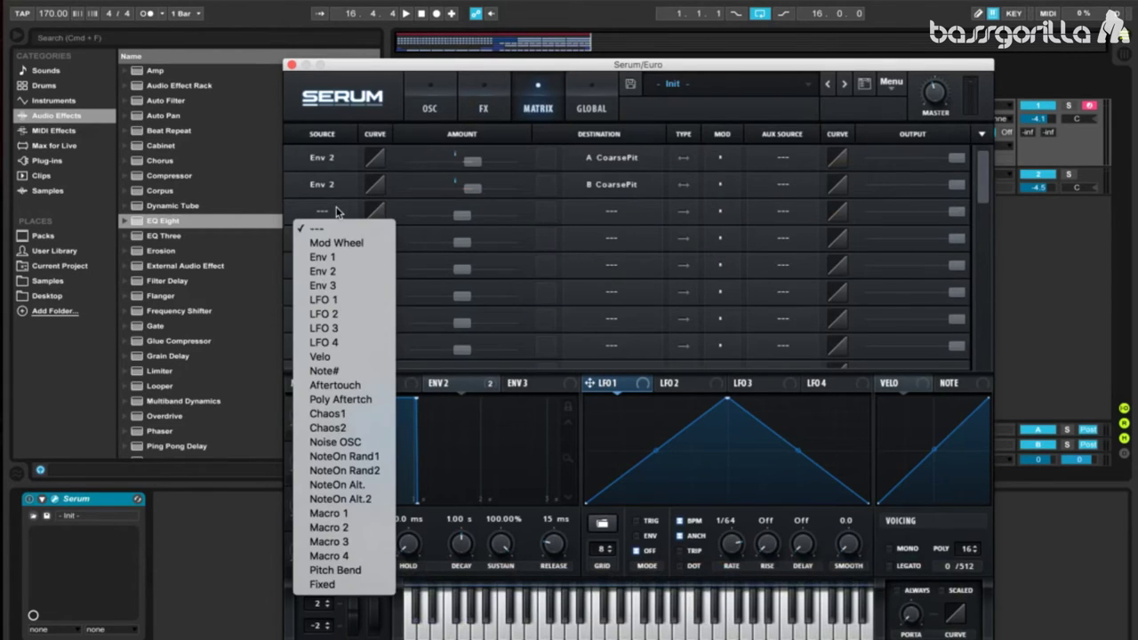
left_click(338, 299)
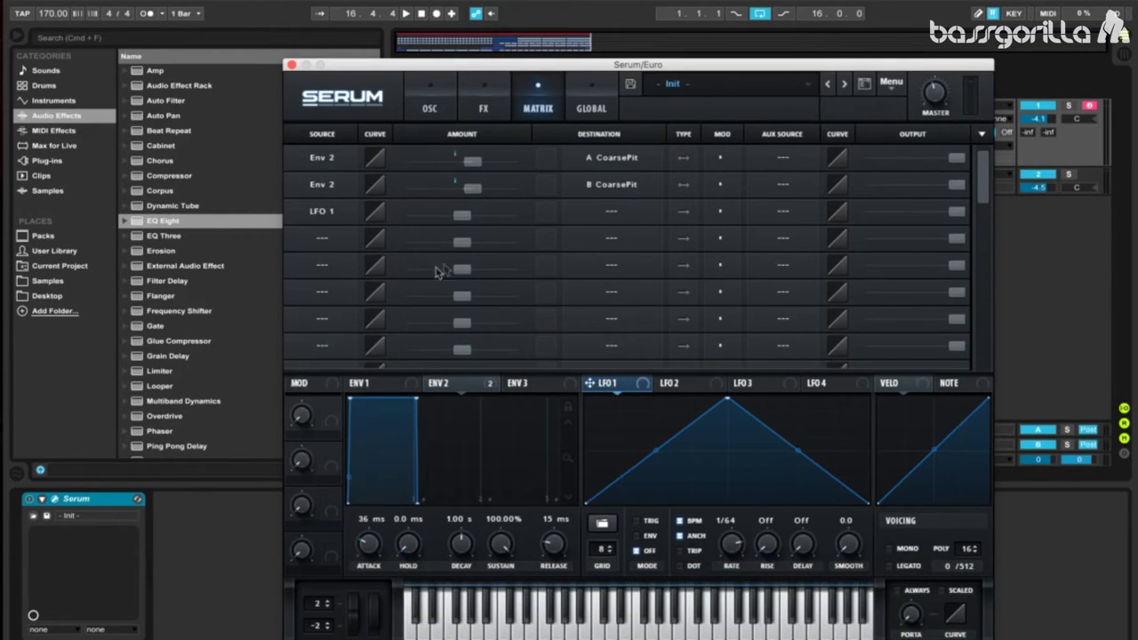
left_click(603, 209)
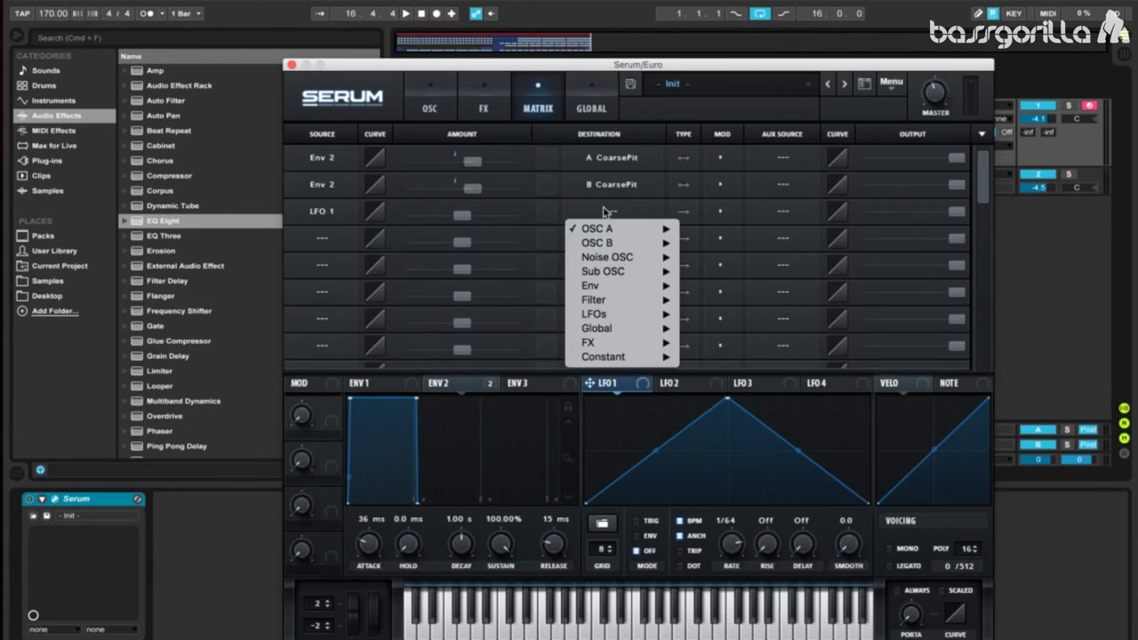
mouse_move(610, 327)
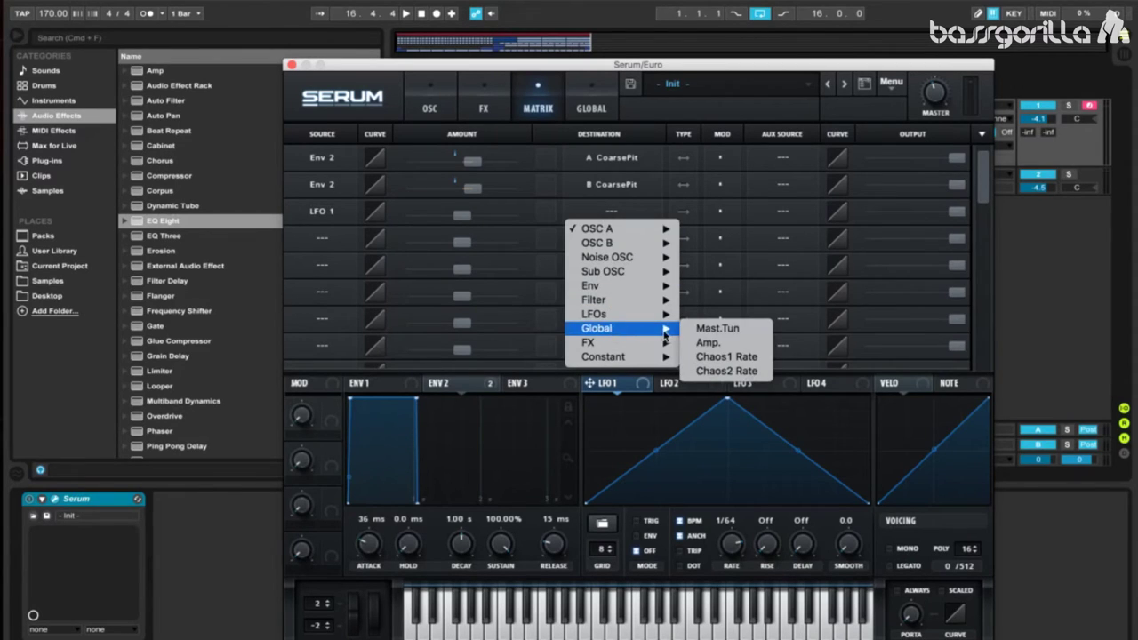
left_click(714, 328)
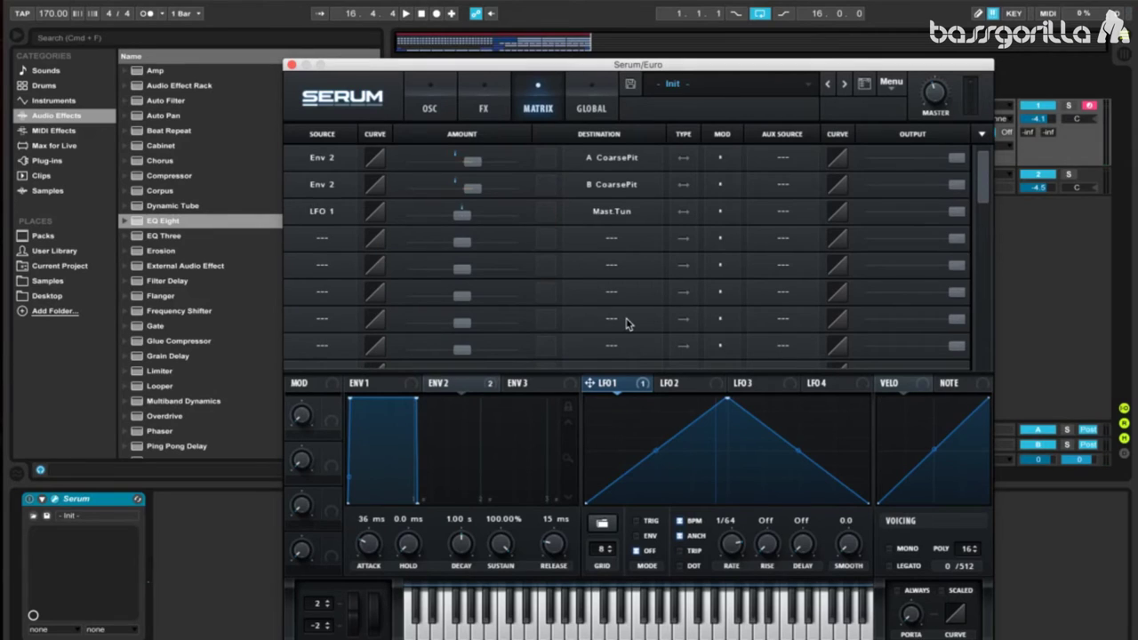
left_click_drag(463, 219, 468, 221)
Give LFO 1 a 4-bar rise so the vibrato fades in, then close Serum
left_click_drag(764, 549, 764, 521)
left_click_drag(765, 480, 770, 414)
left_click(290, 66)
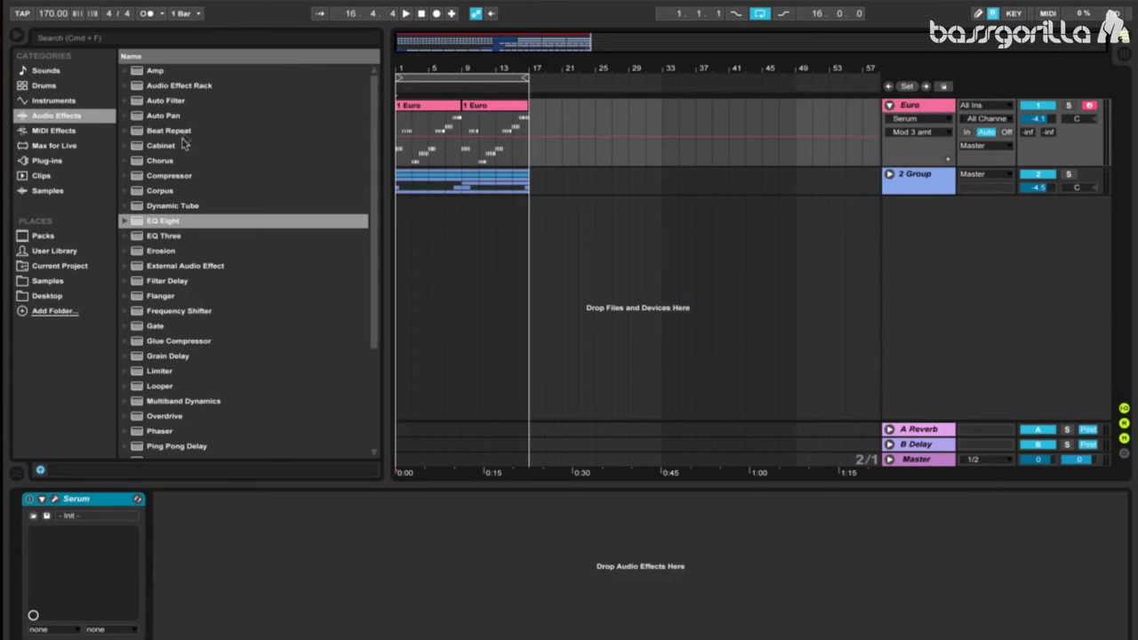
Add a Chorus after Serum with Feedback at 36 % and Dry/Wet at 39 %
left_click_drag(159, 161, 210, 569)
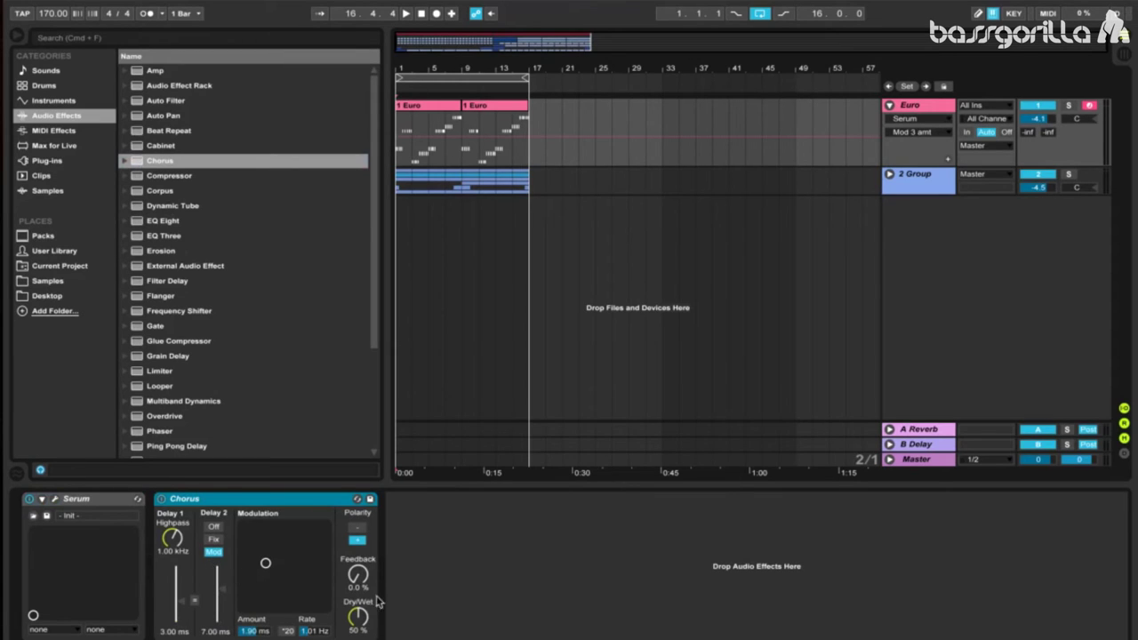
left_click_drag(357, 573, 357, 597)
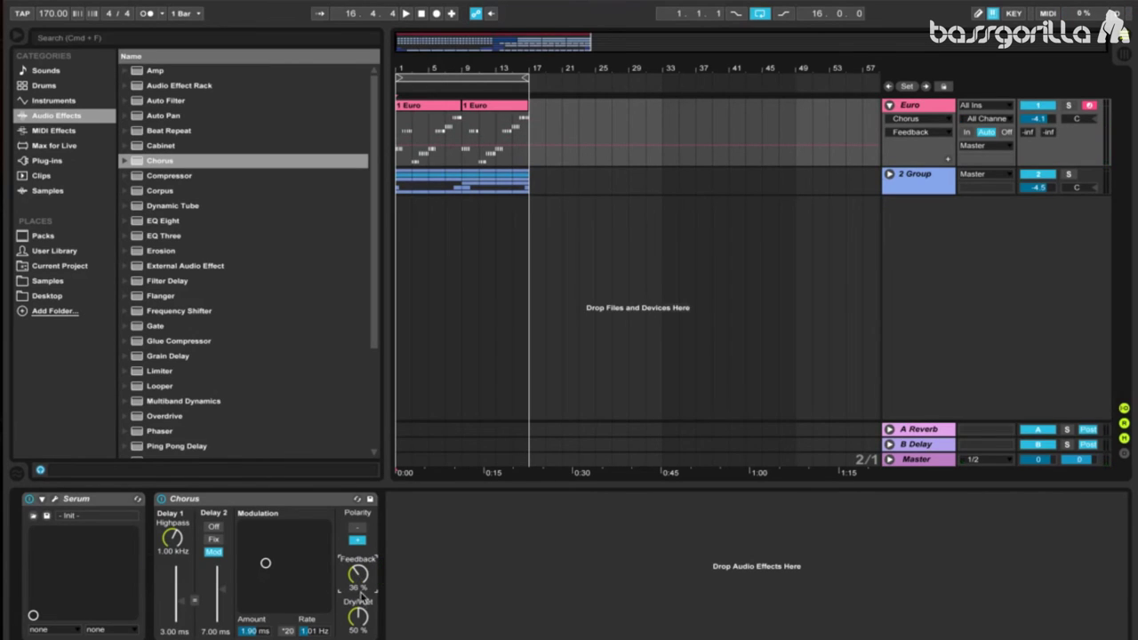
left_click_drag(358, 616, 359, 626)
scroll(222, 355, "down", 3)
left_click(125, 295)
Expand Multiband Dynamics and drop the OTT preset after the Chorus
left_click(125, 295)
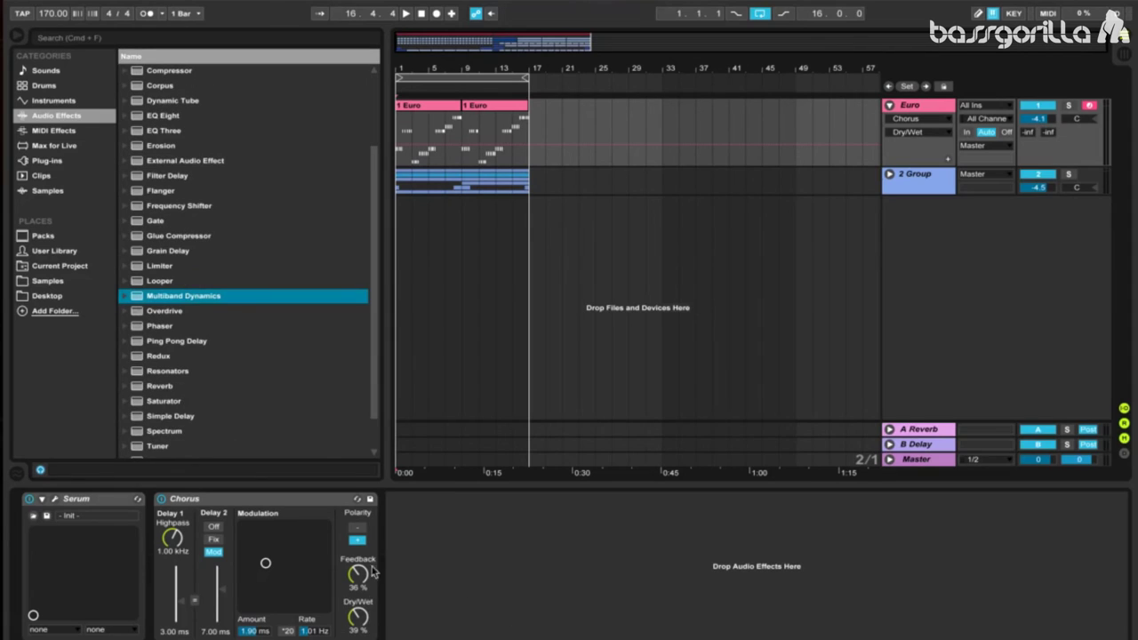
left_click(125, 295)
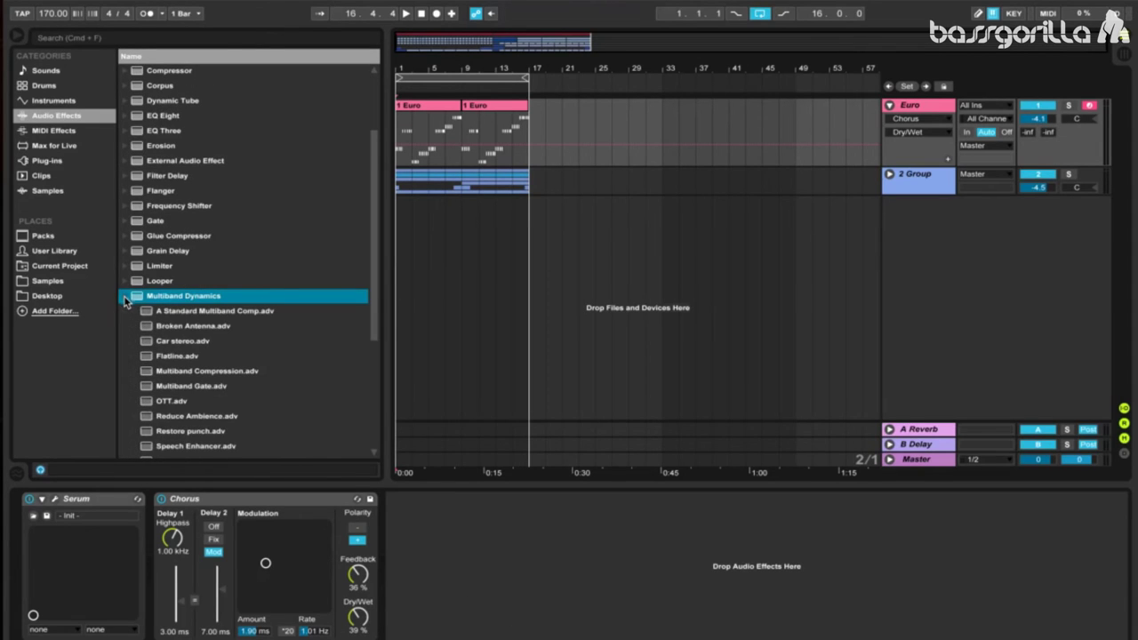
left_click_drag(171, 401, 453, 548)
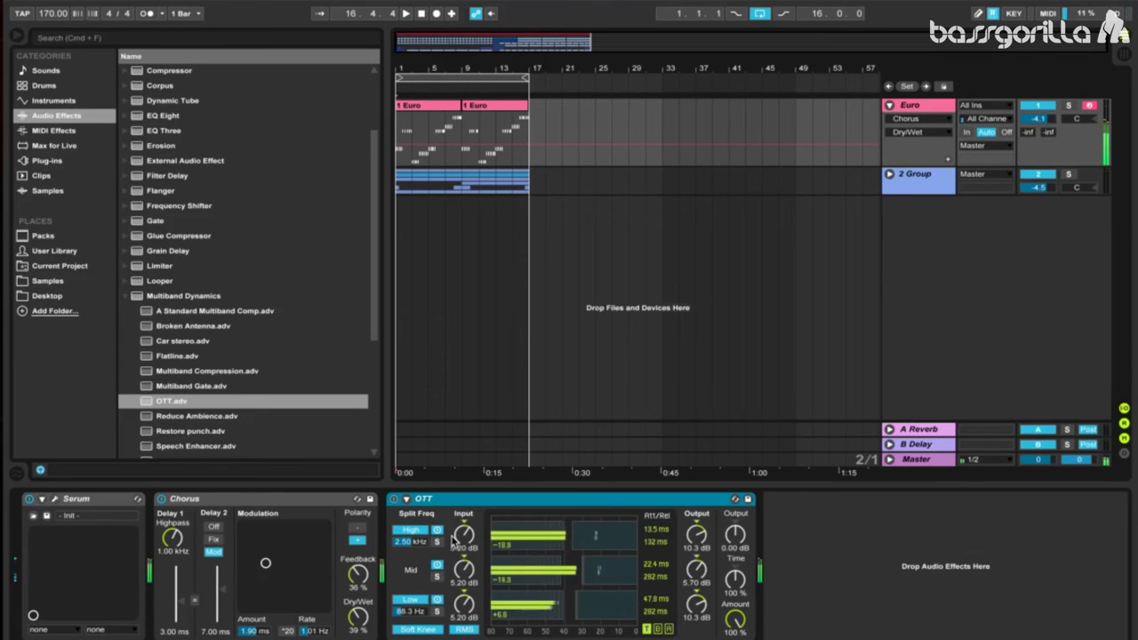
Add a Reverb after OTT with input Lo Cut on, filter near 3.95 kHz, chorus off
scroll(156, 380, "down", 5)
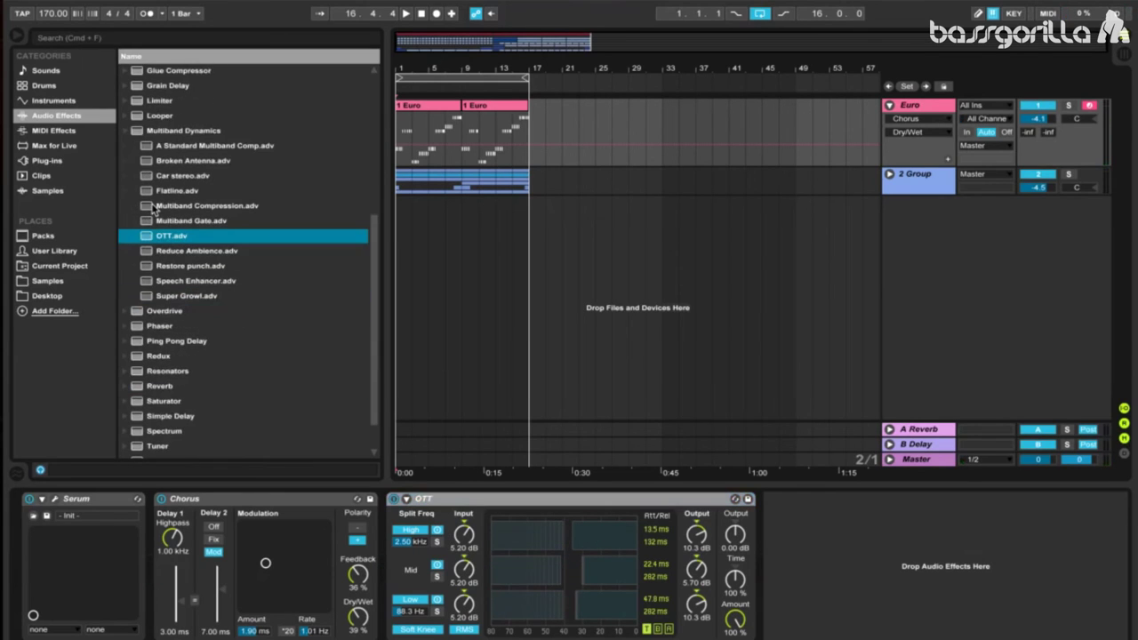
left_click_drag(158, 371, 780, 537)
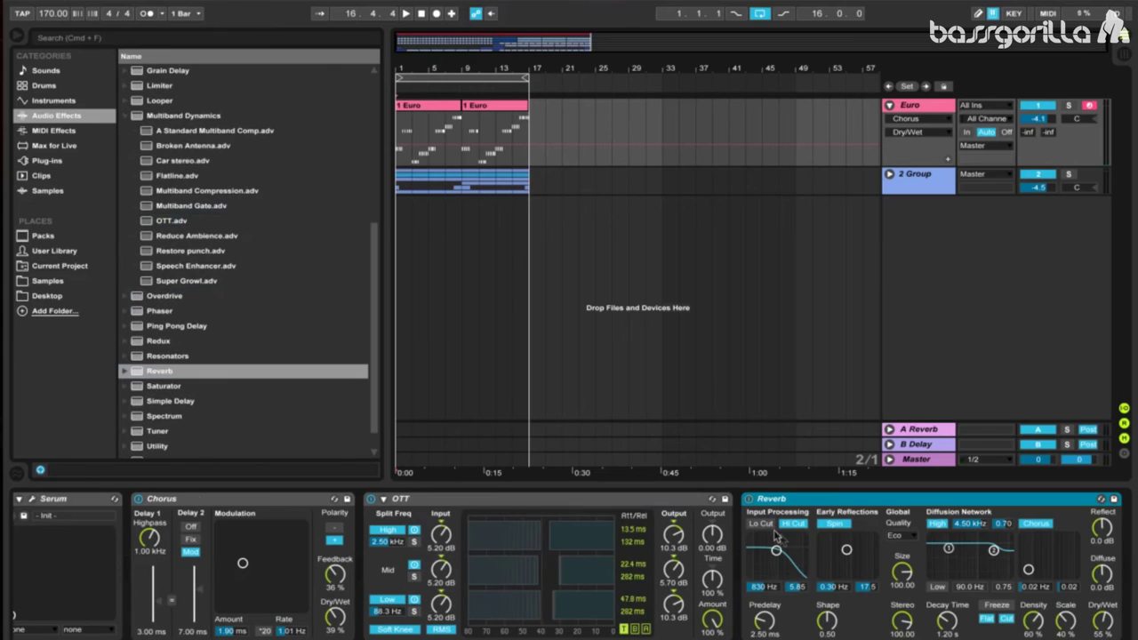
left_click(761, 524)
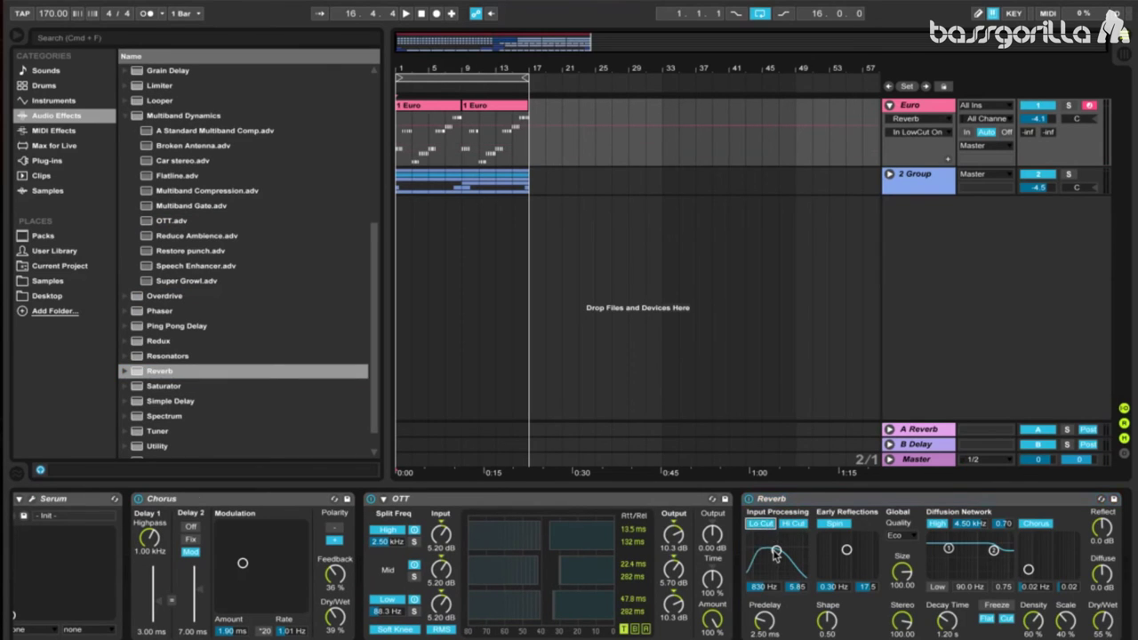
left_click_drag(776, 550, 789, 561)
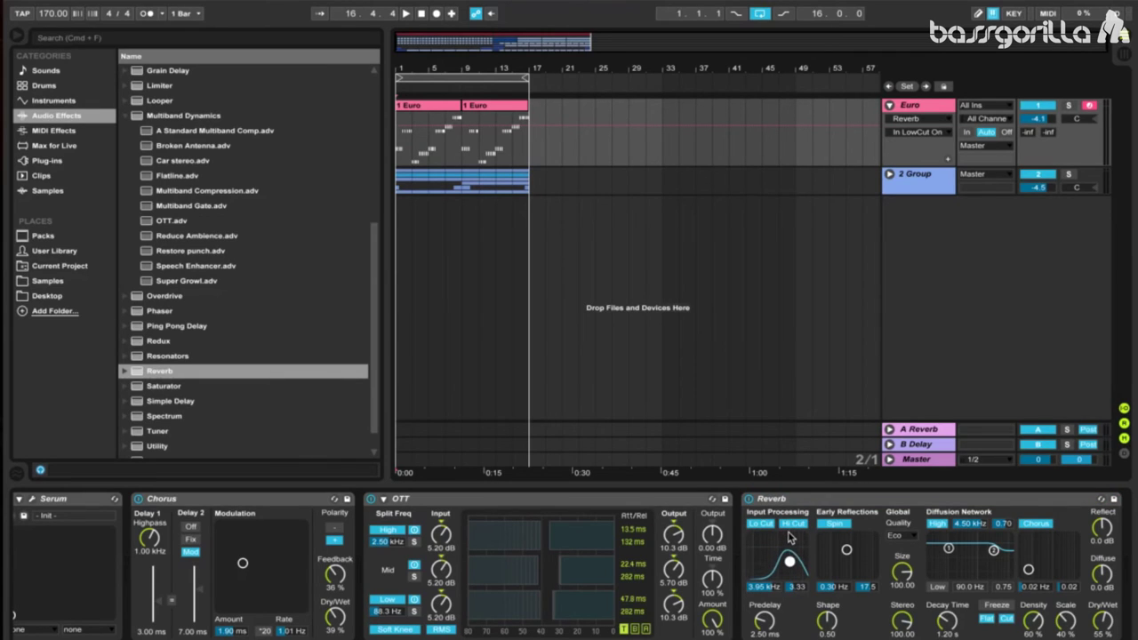
left_click(1036, 522)
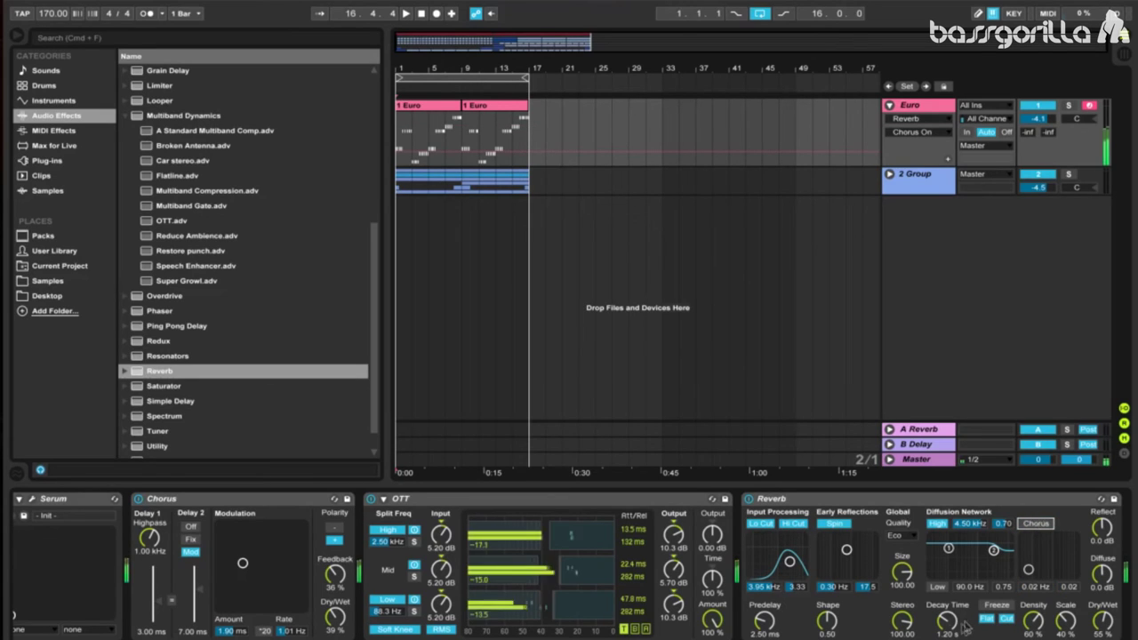
Set the reverb decay to 2.11 s and Dry/Wet to 33 %, auditioning the result
left_click_drag(945, 634, 937, 632)
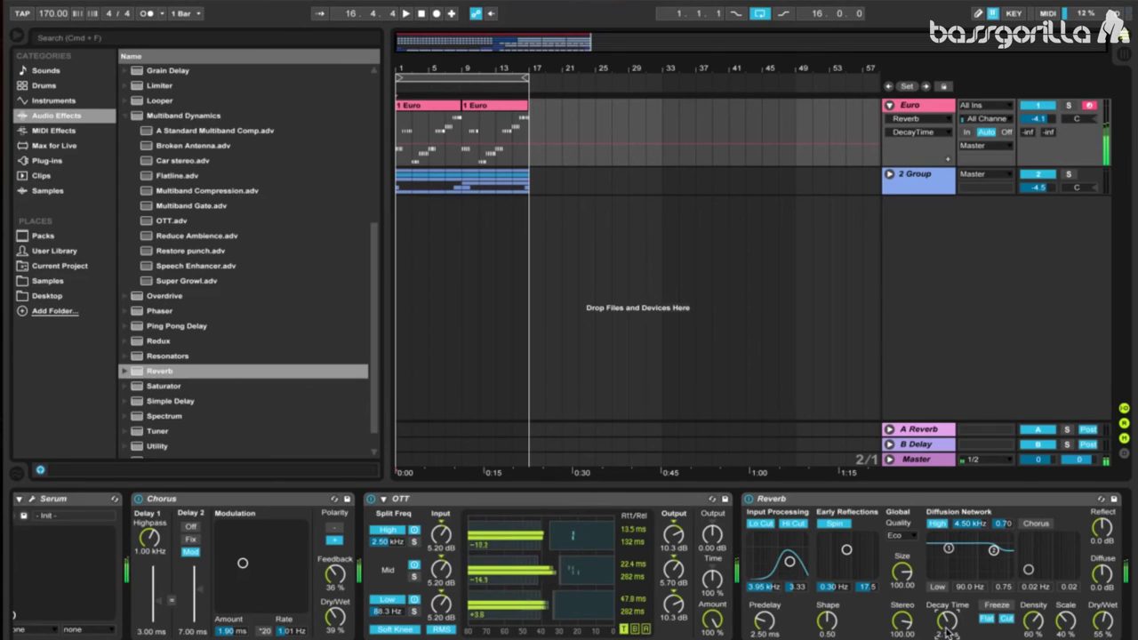
key("space")
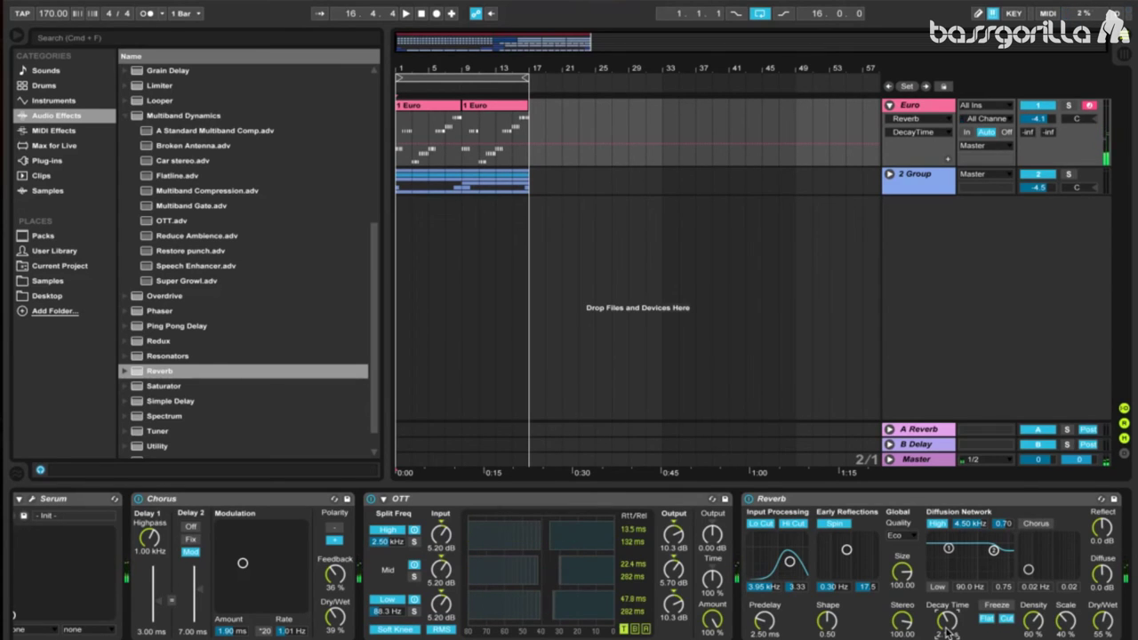
left_click_drag(947, 632, 967, 620)
key("space")
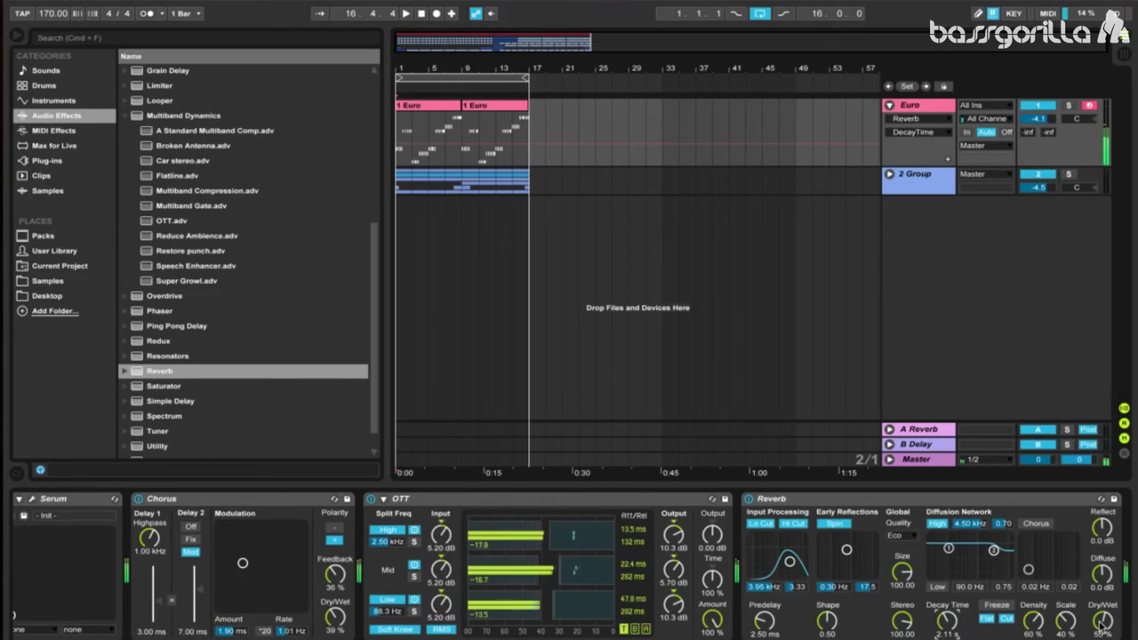
left_click_drag(1102, 620, 1102, 639)
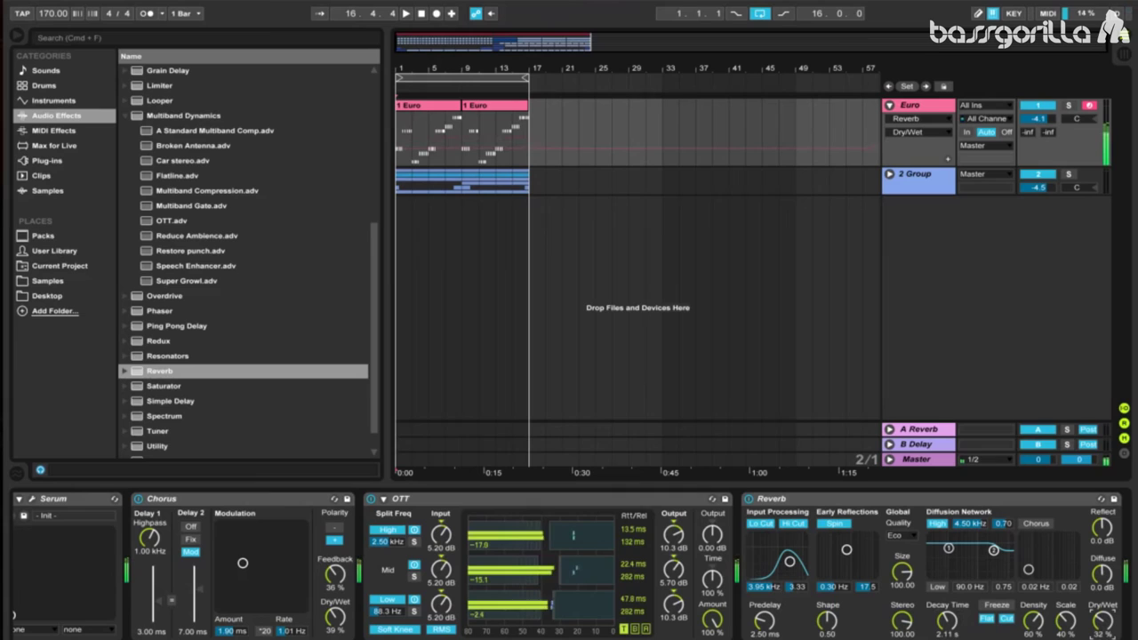
key("space")
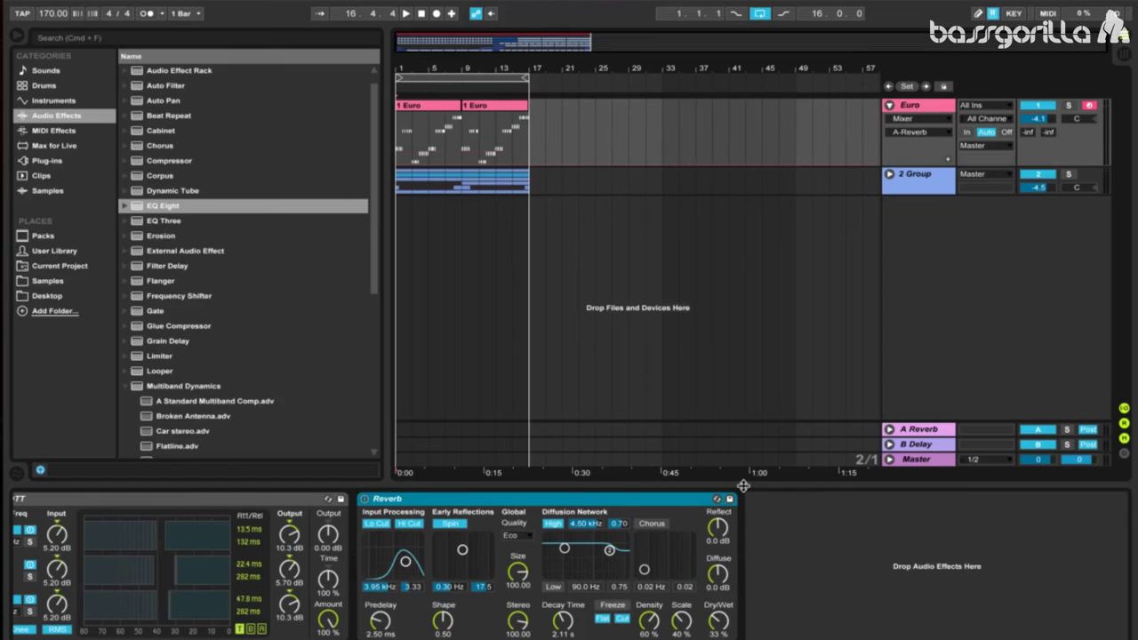
Add EQ Eight at the chain's end with band 1 as a low cut at 173 Hz
left_click(156, 205)
left_click_drag(770, 487, 927, 528)
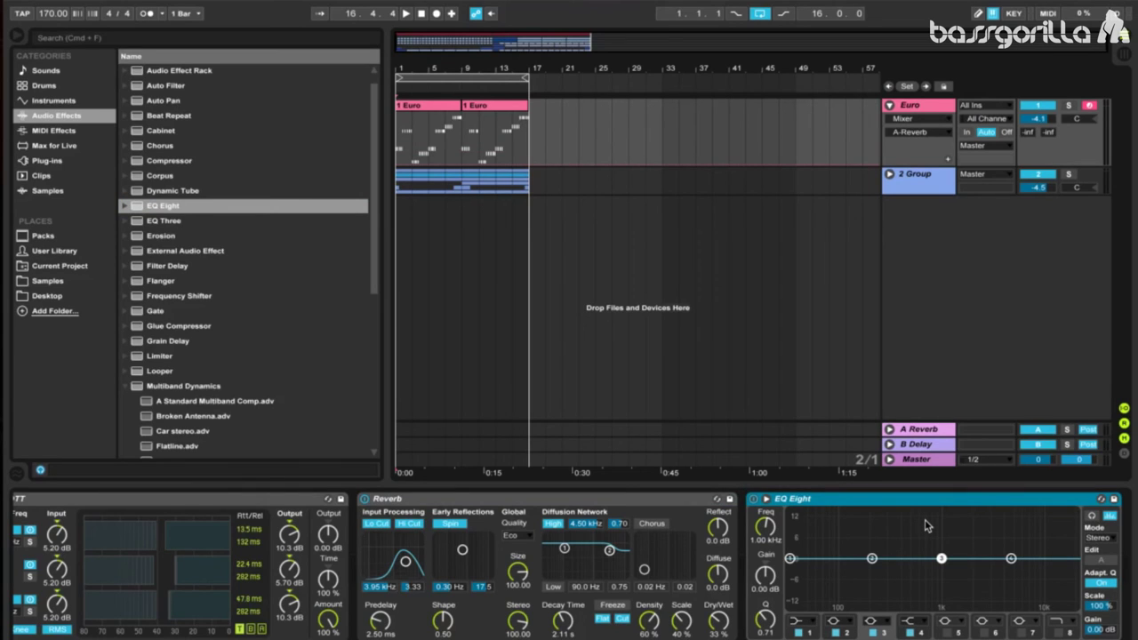
left_click(807, 622)
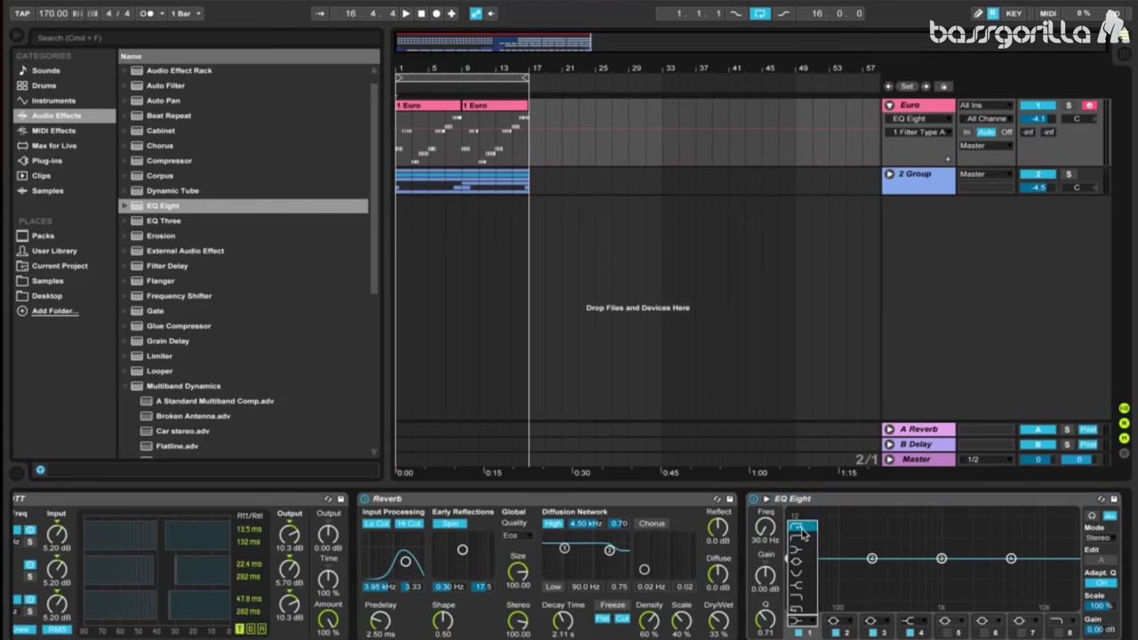
left_click(802, 533)
left_click(765, 530)
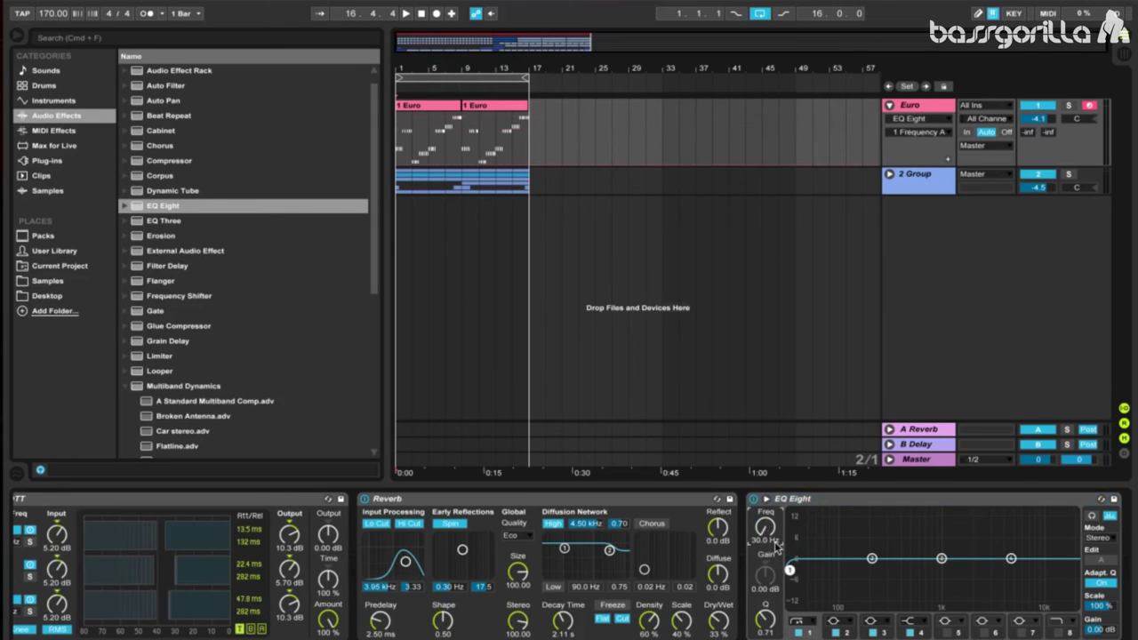
scroll(775, 544, "up", 5)
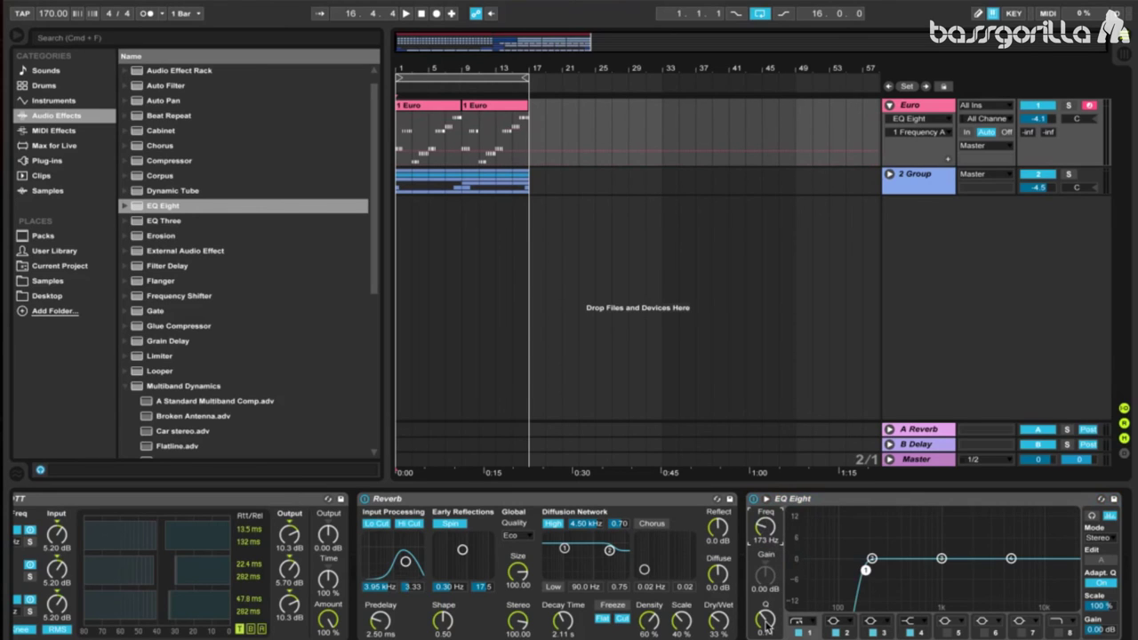
Gently boost EQ band 4 around 5.6 kHz
left_click(920, 629)
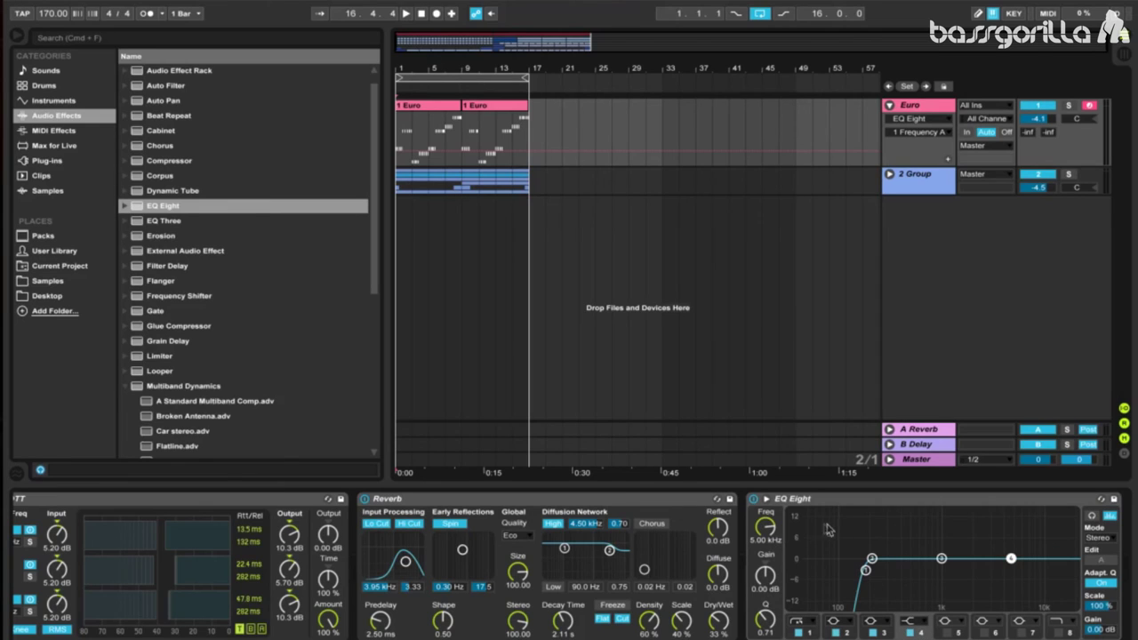
left_click(770, 526)
left_click_drag(765, 526, 770, 530)
mouse_move(766, 576)
left_mouse_down()
mouse_move(766, 563)
mouse_move(766, 576)
left_mouse_up()
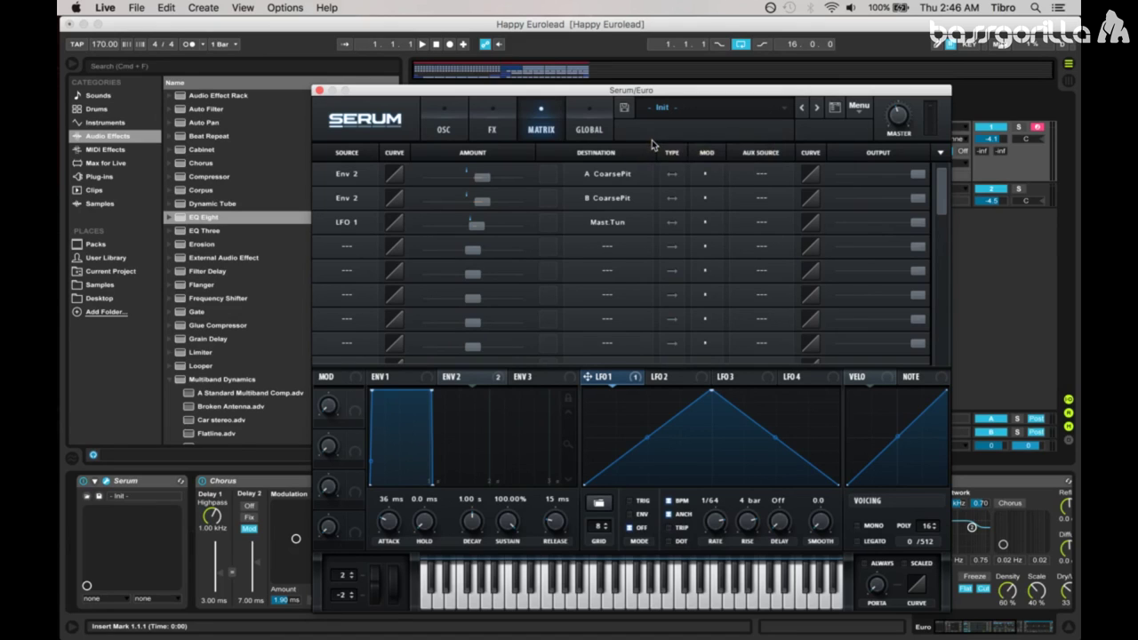
Make the LFO 1 to master tune routing unipolar and play the arrangement
left_click(677, 230)
left_click(423, 44)
Return Serum to its oscillator page and stop the Euro clip's playback at bar 9
left_click(445, 130)
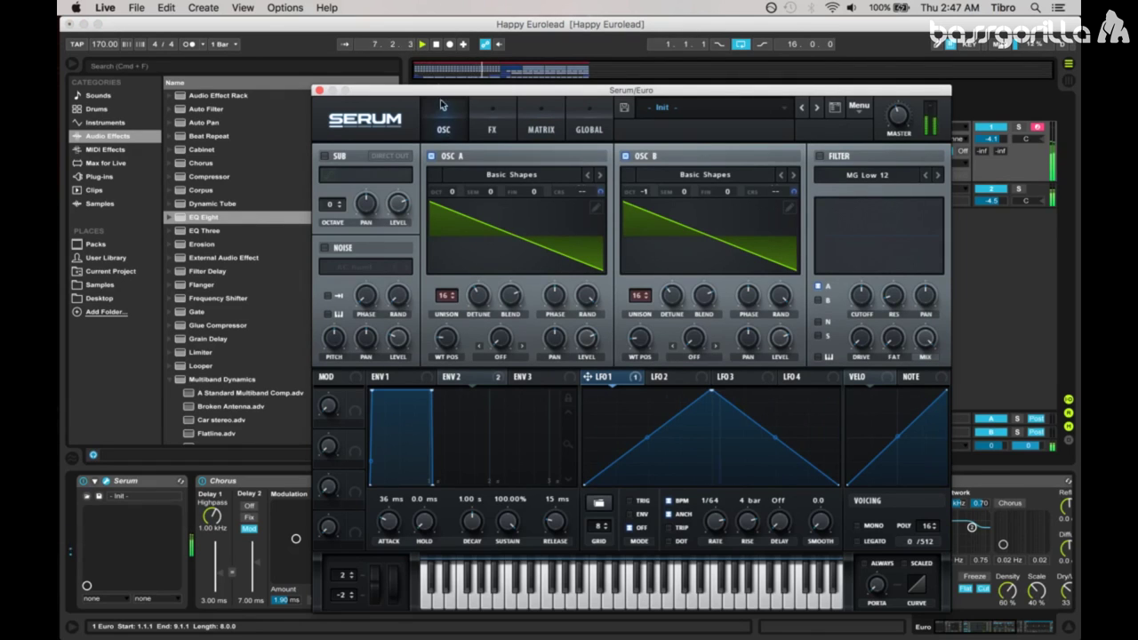
left_click(436, 46)
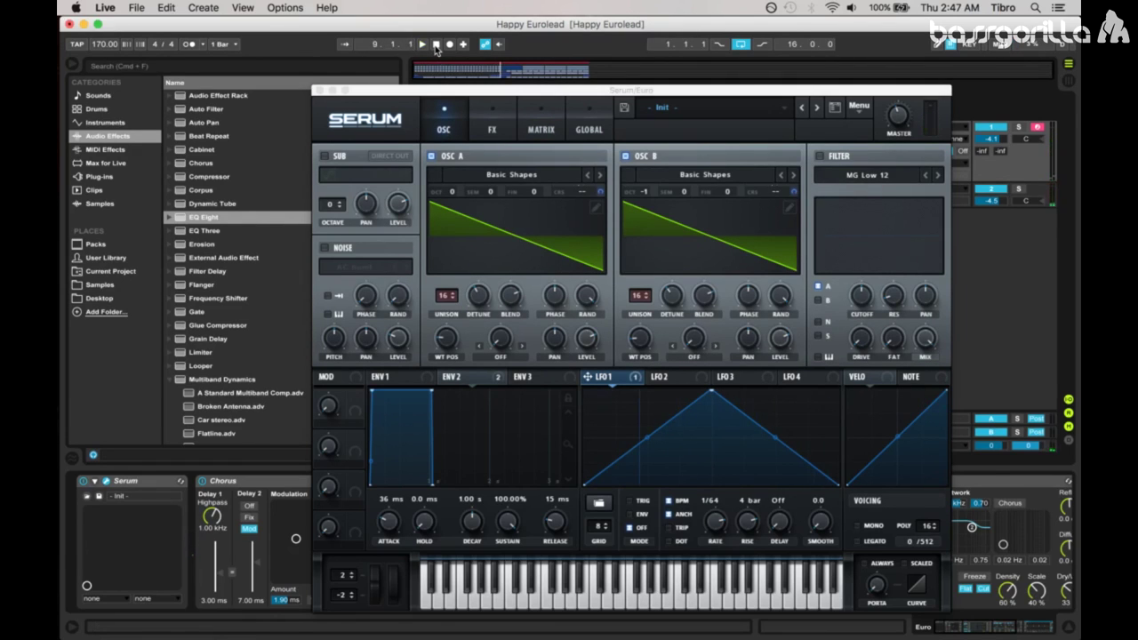